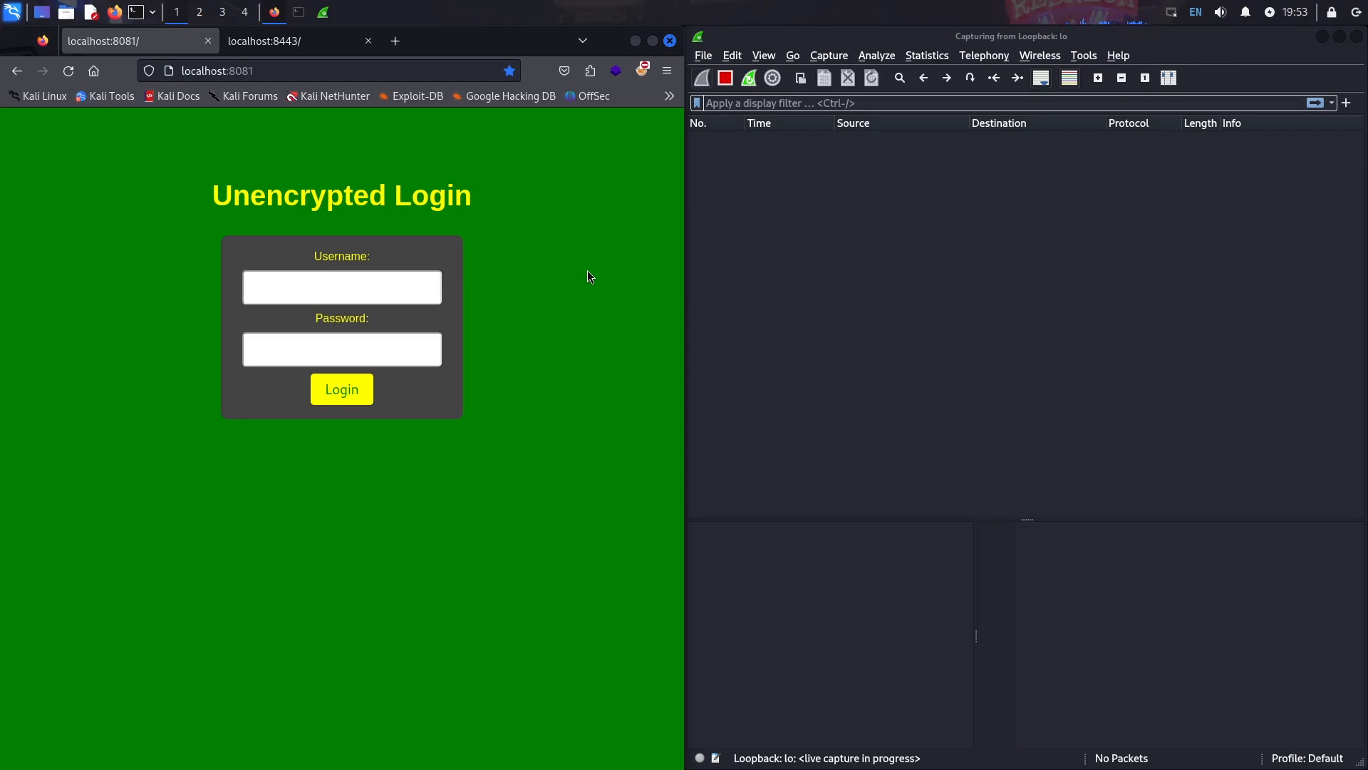
# - Enter the username and password in the localhost:8081 Unencrypted Login form and submit it
pyautogui.click(391, 293)
pyautogui.write('admin')
pyautogui.press('Tab')
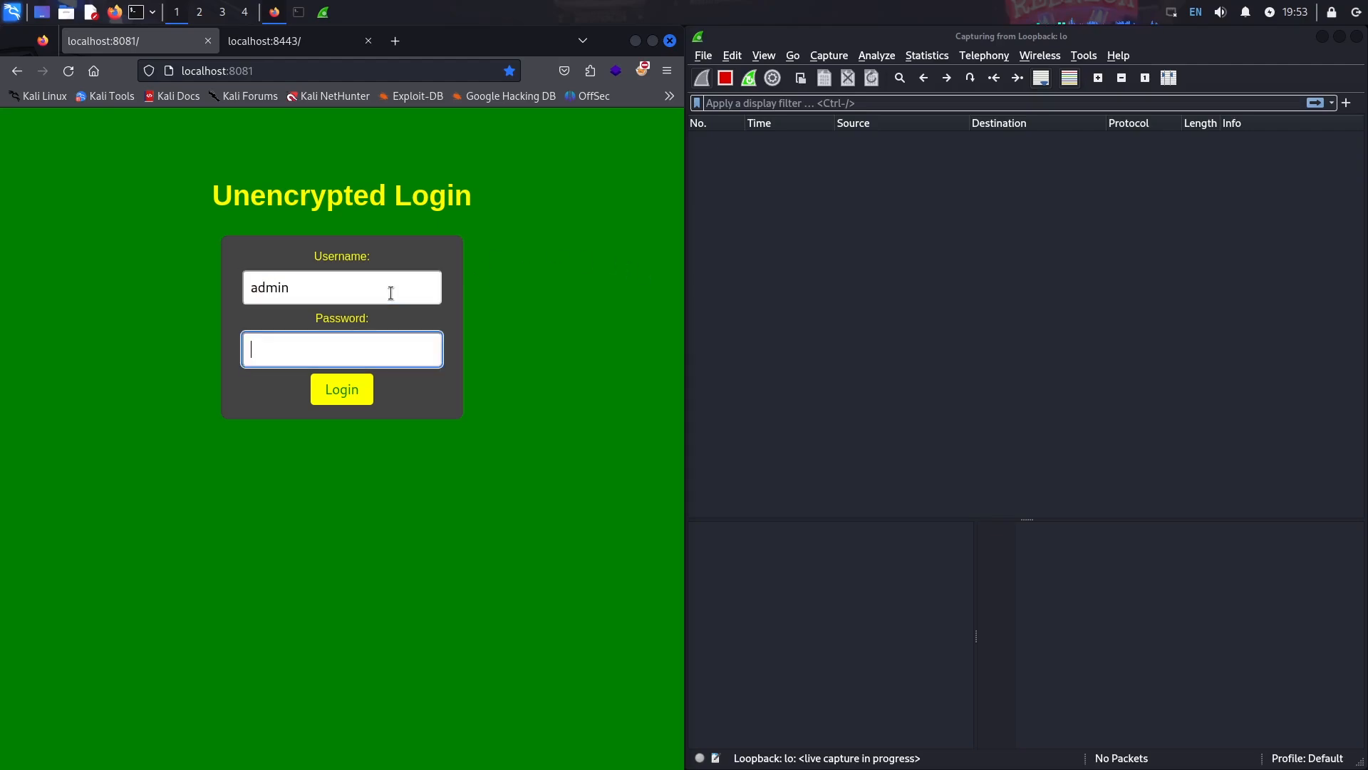
pyautogui.write('admin1234')
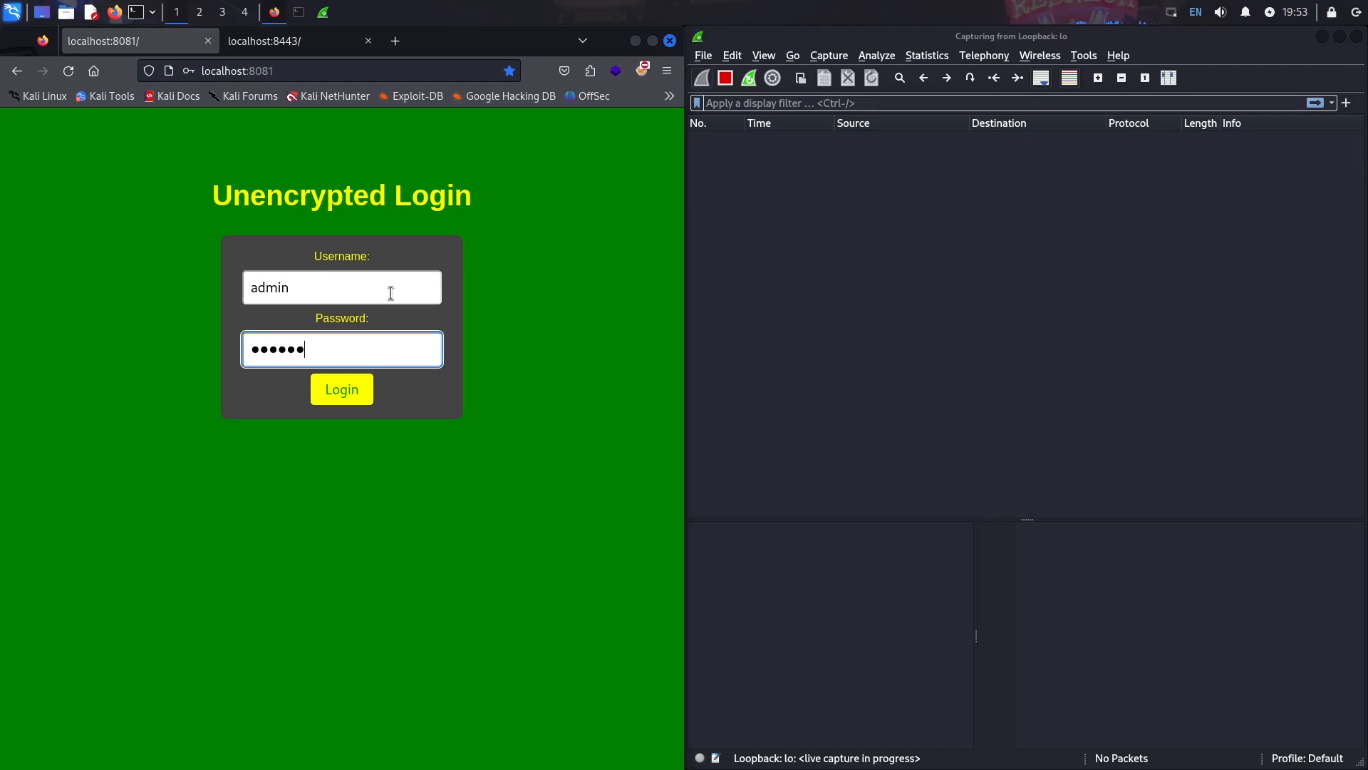
pyautogui.click(342, 392)
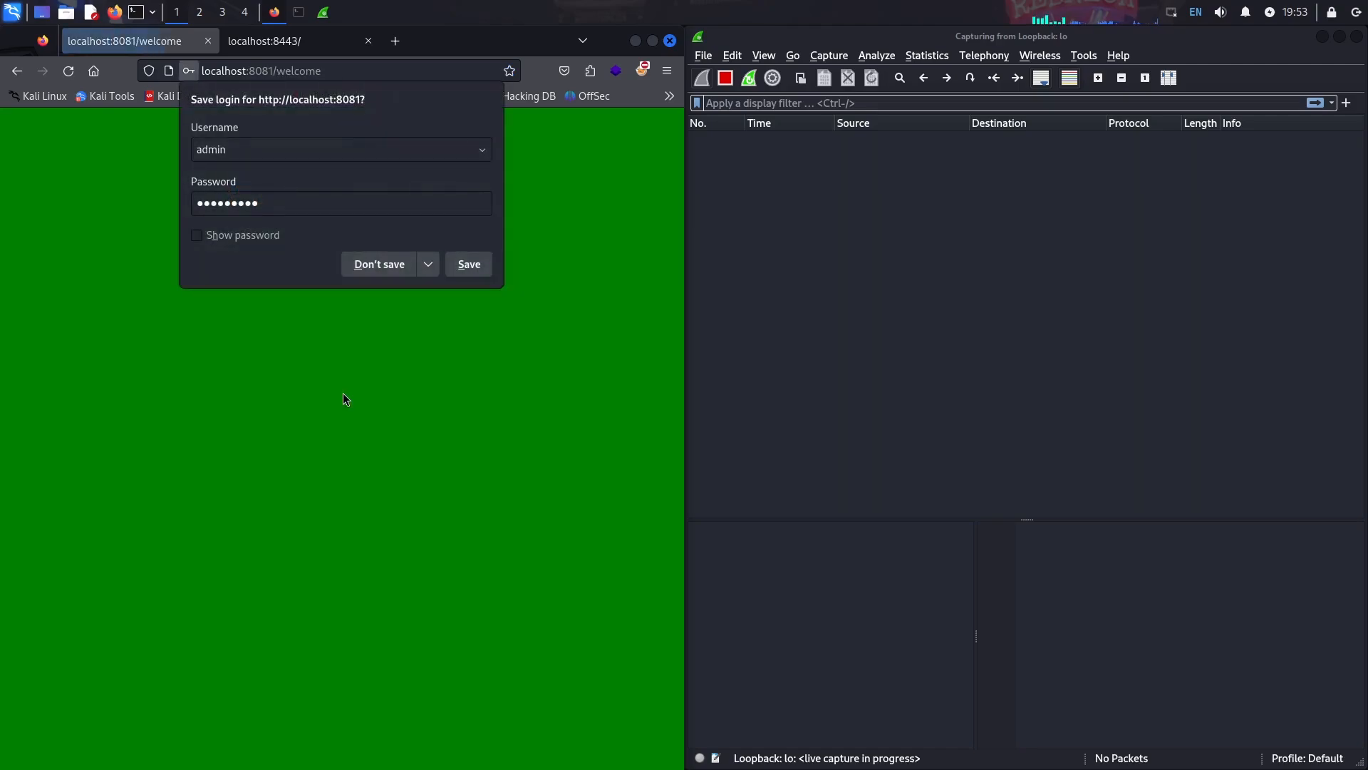
# - Decline Firefox's save-login prompt, select packet 14, and enter the http.authorization display filter
pyautogui.click(383, 264)
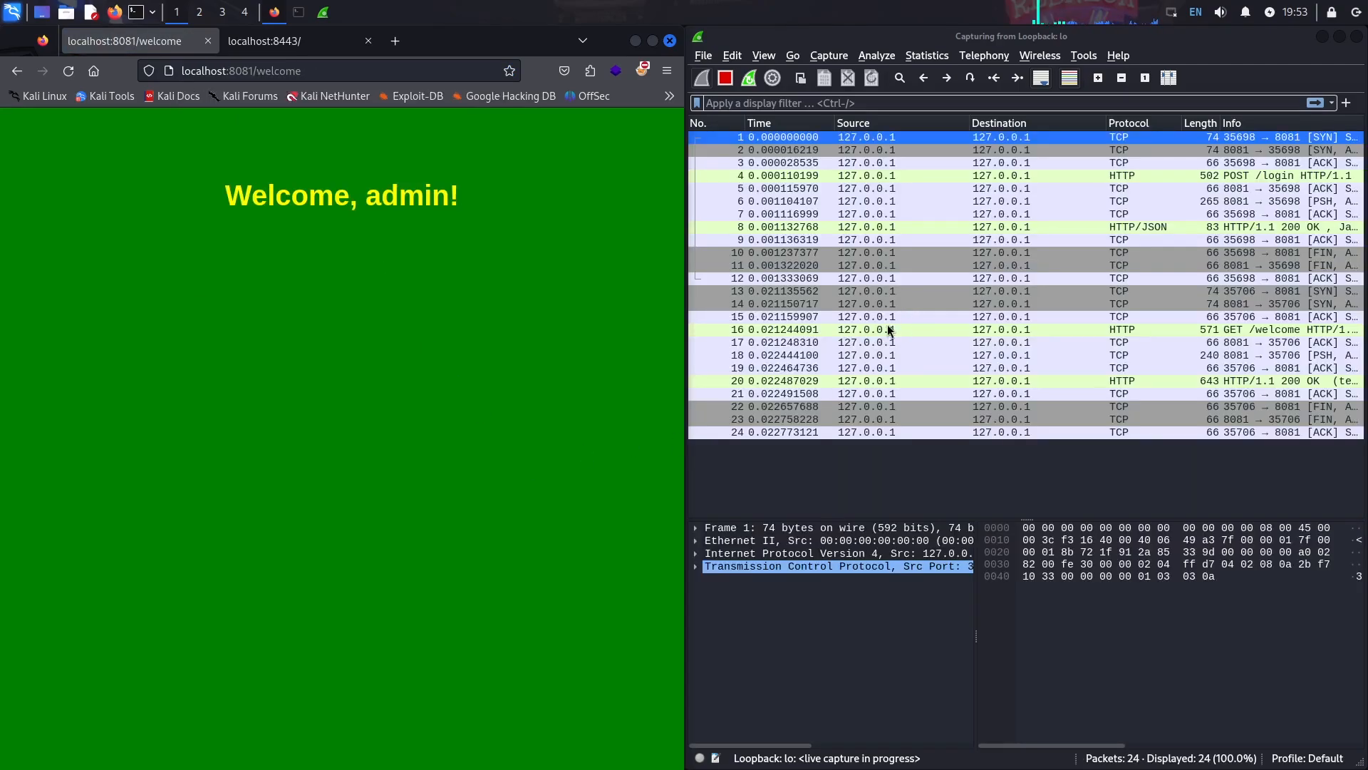
pyautogui.click(939, 302)
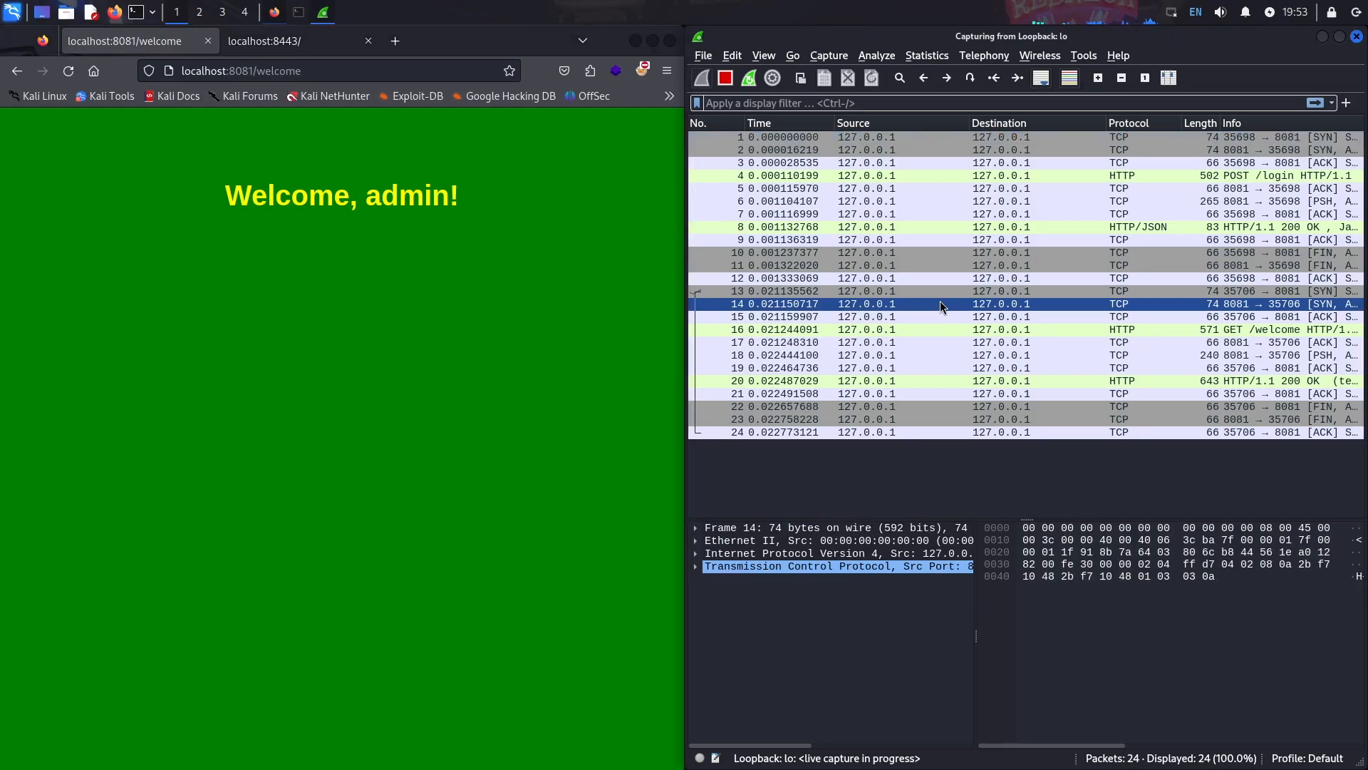
pyautogui.click(888, 103)
pyautogui.write('http.')
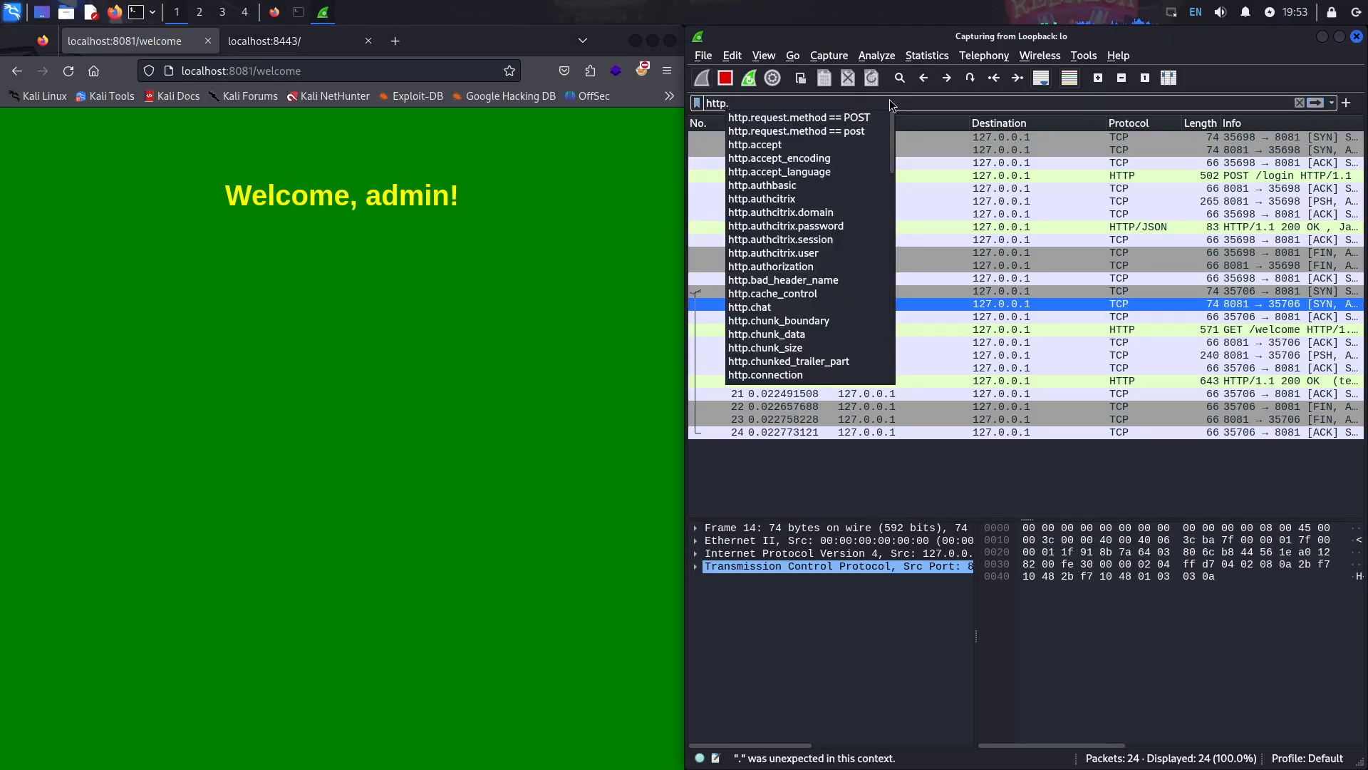
pyautogui.write('authorization')
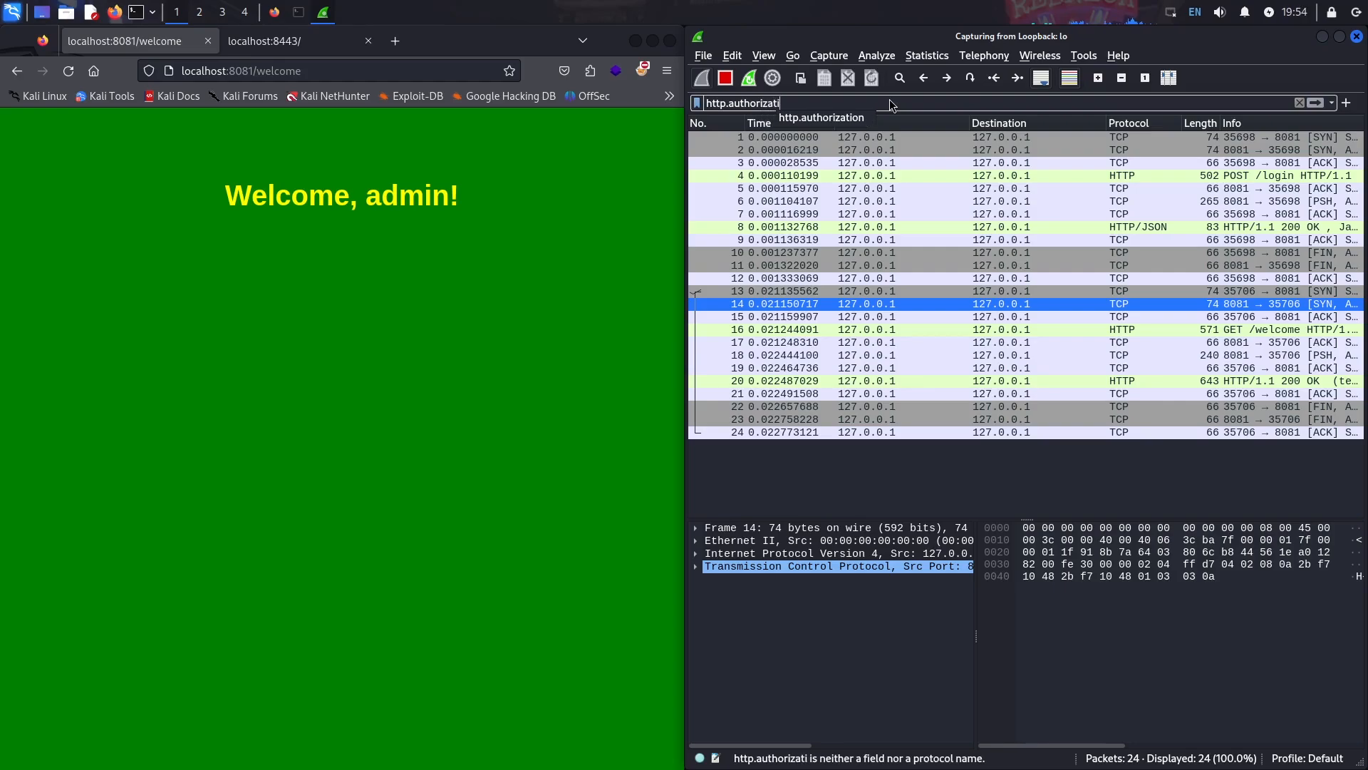
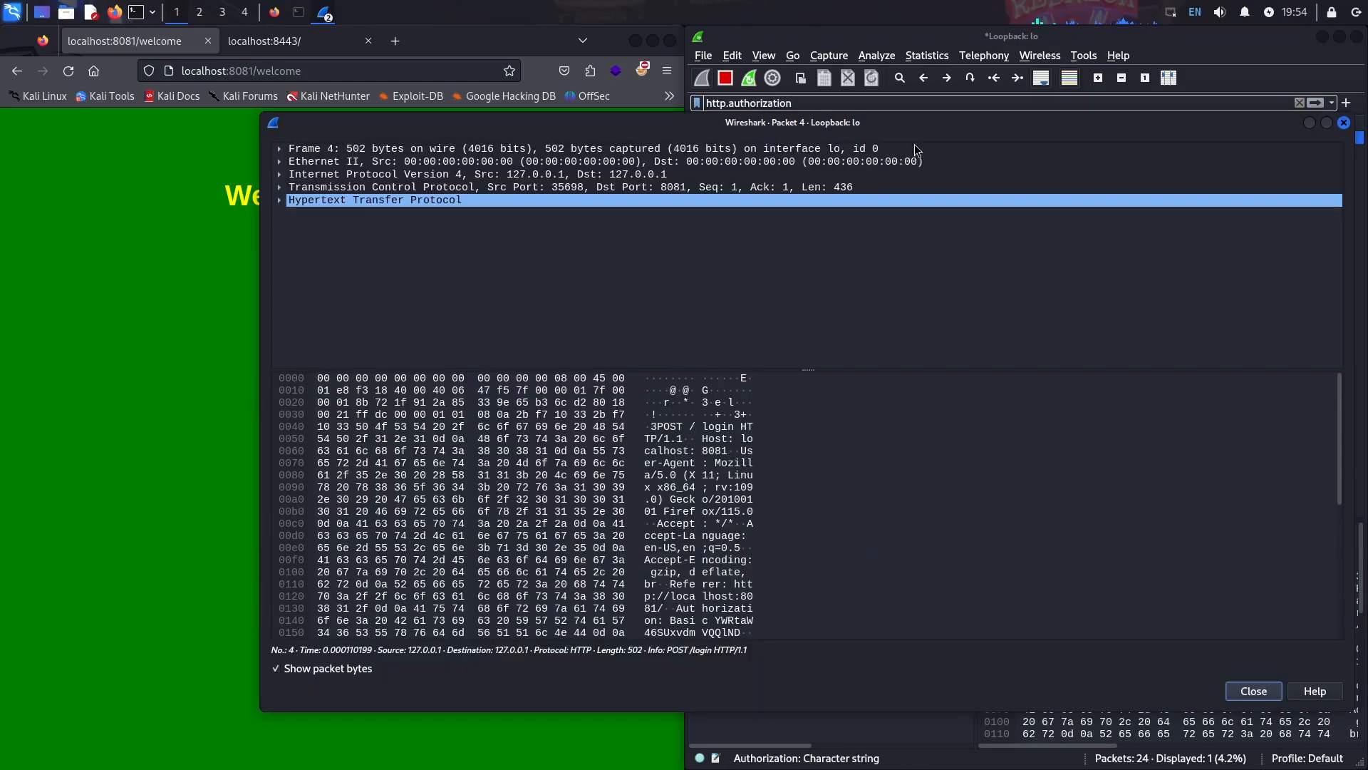
# - In the packet 4 window, expand Hypertext Transfer Protocol and the Authorization: Basic header to reveal the decoded credentials
pyautogui.click(280, 200)
pyautogui.click(306, 277)
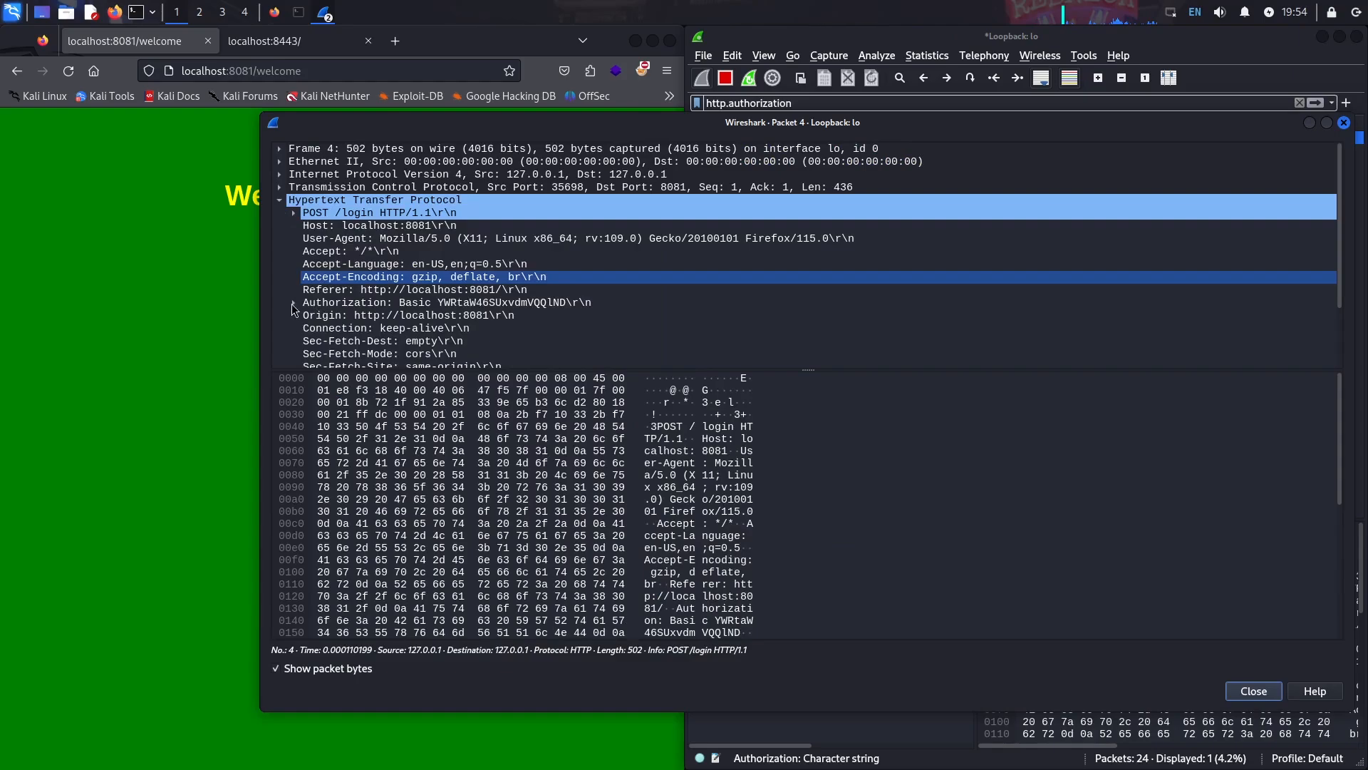
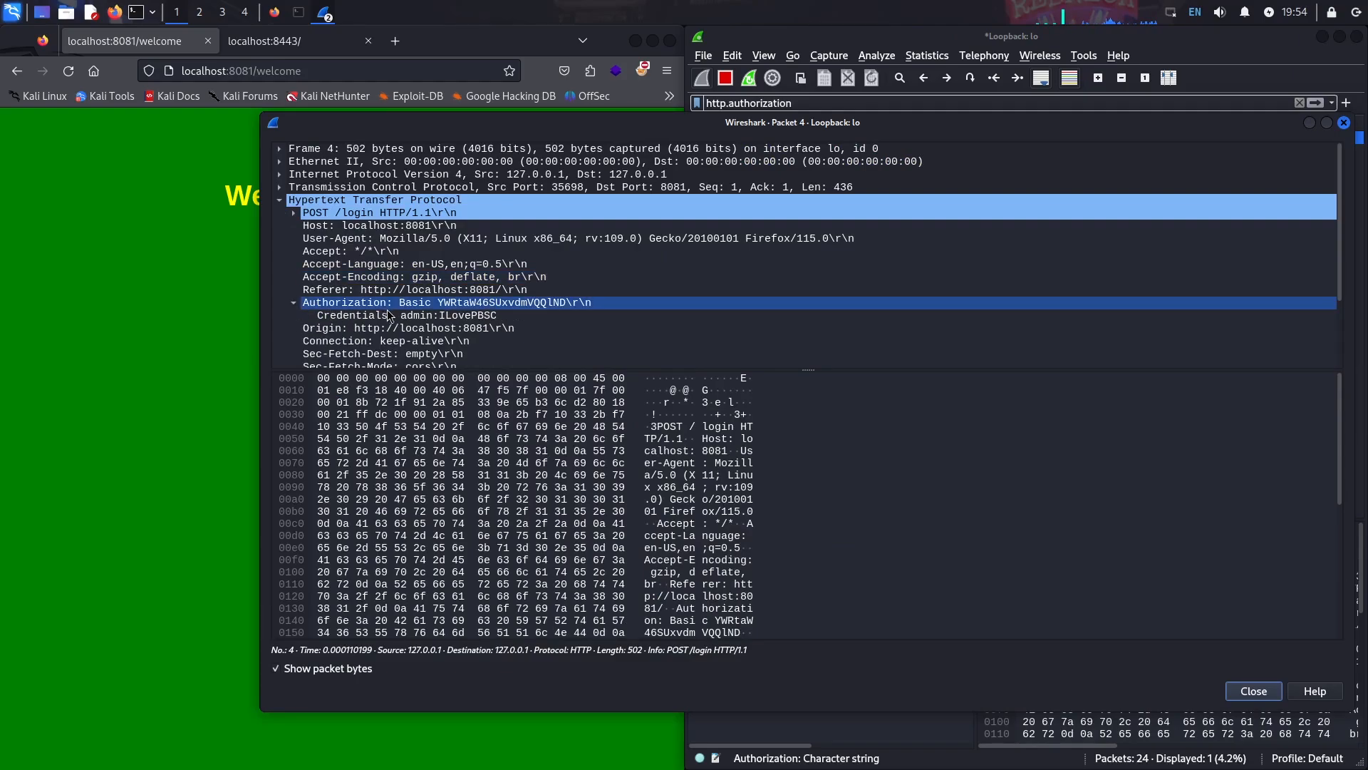
pyautogui.click(388, 315)
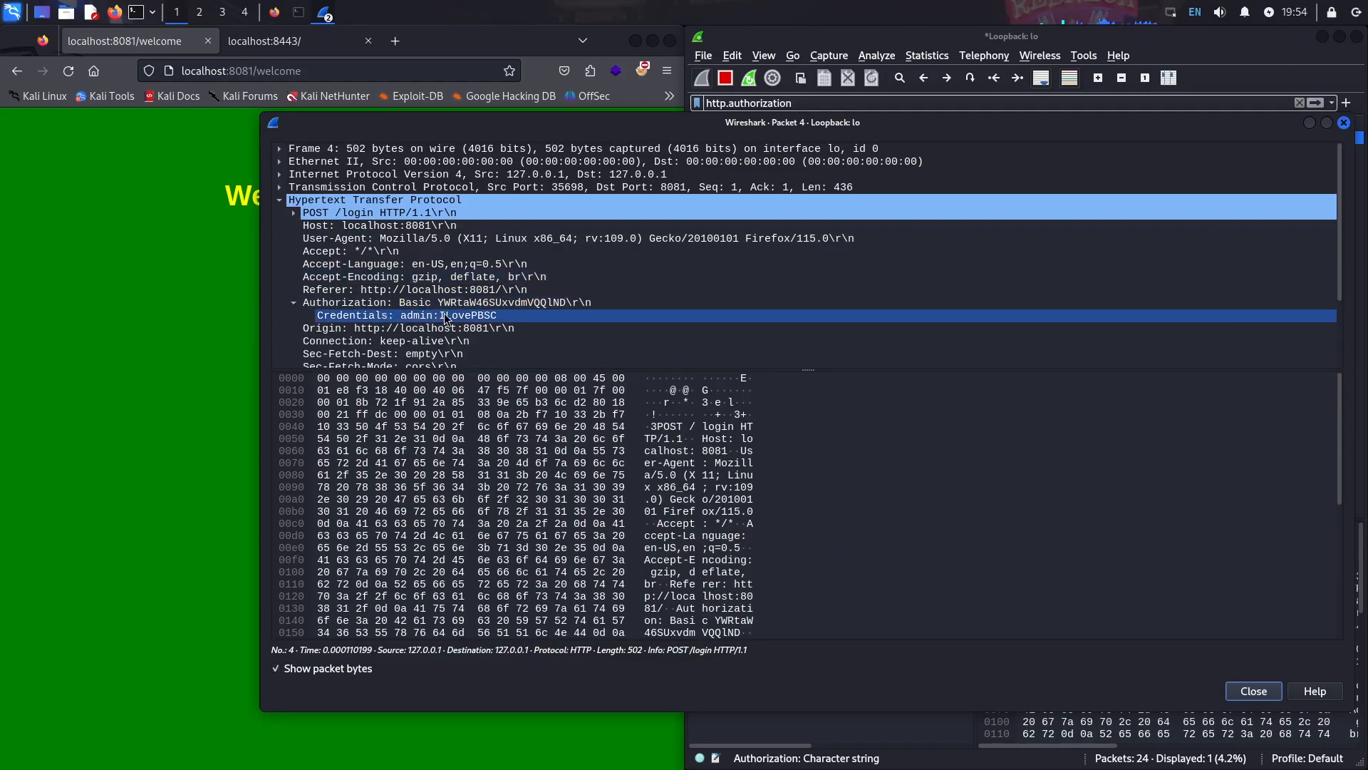
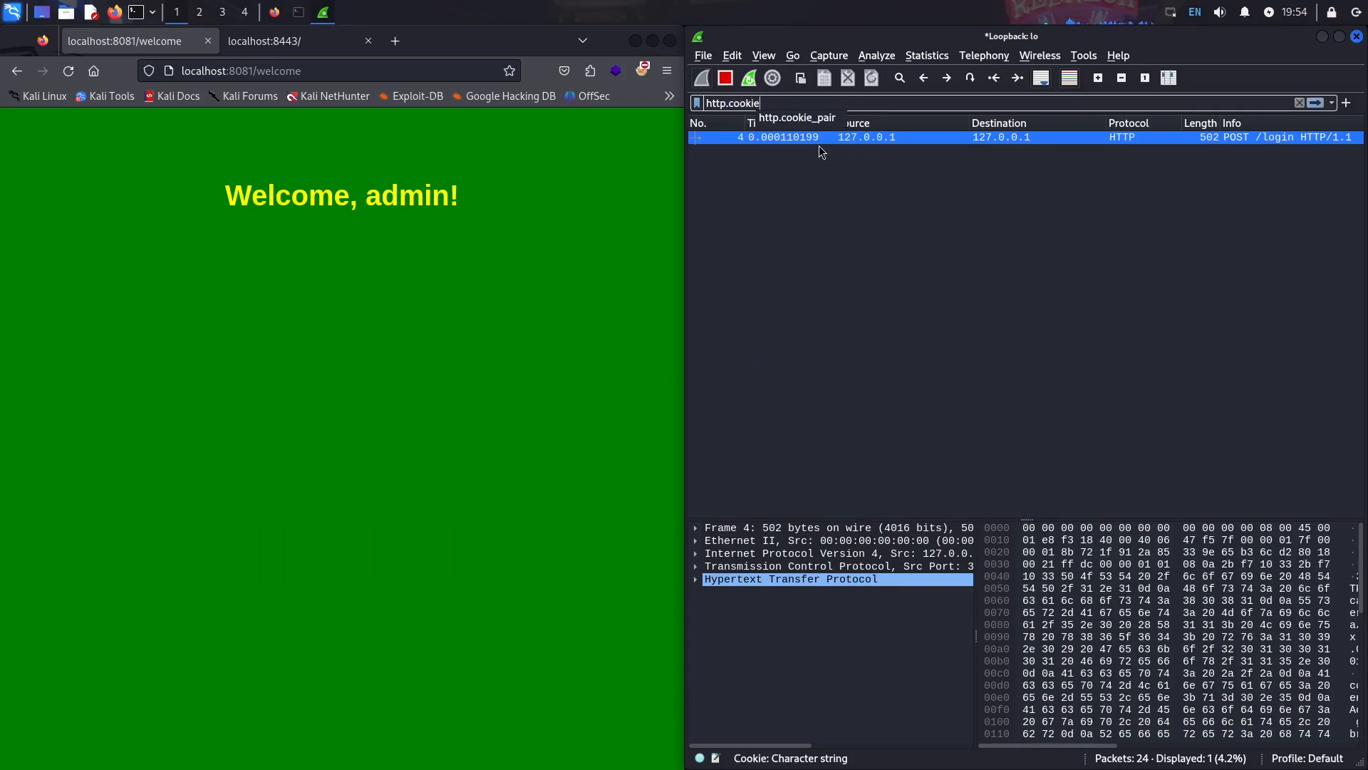
# - Open packet 16's GET /welcome request and expand its Cookie header to select the session_id=1 pair
pyautogui.doubleClick(807, 137)
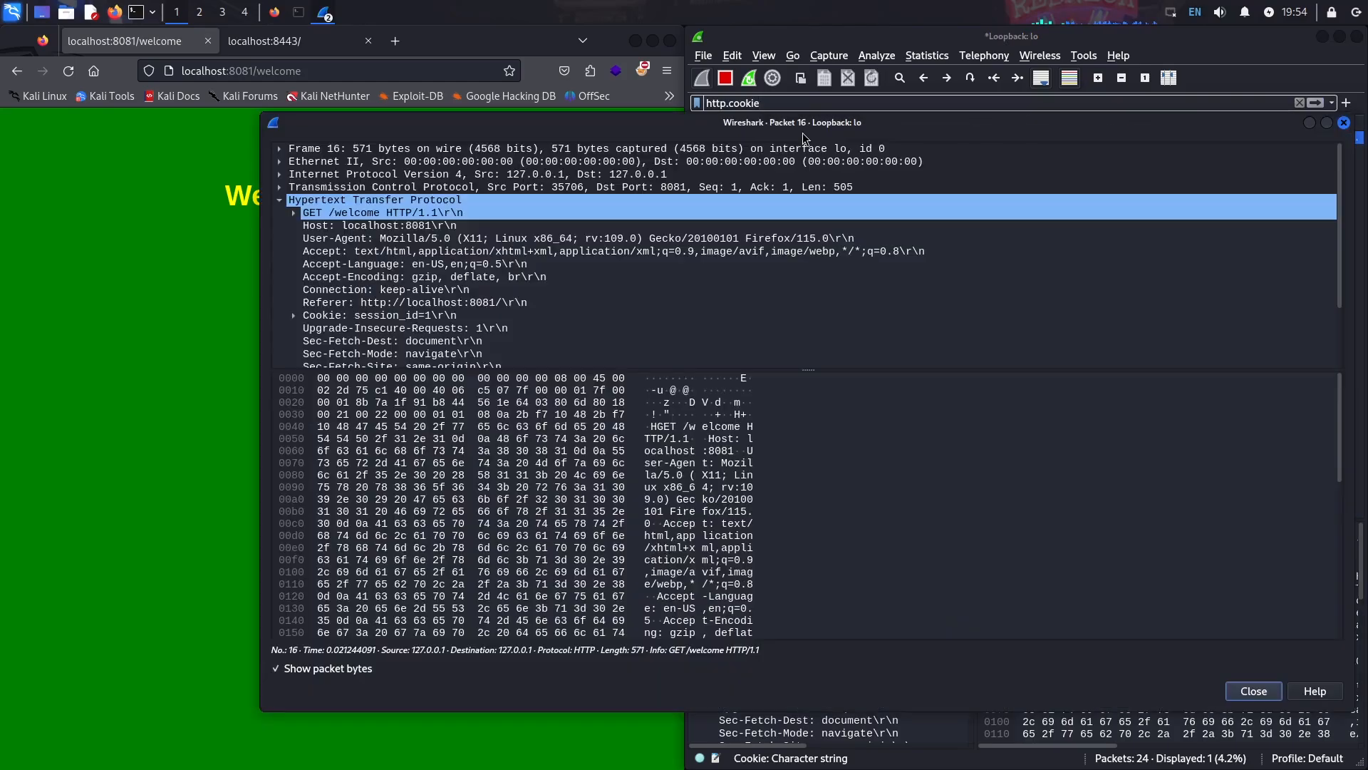
pyautogui.click(305, 314)
pyautogui.click(293, 315)
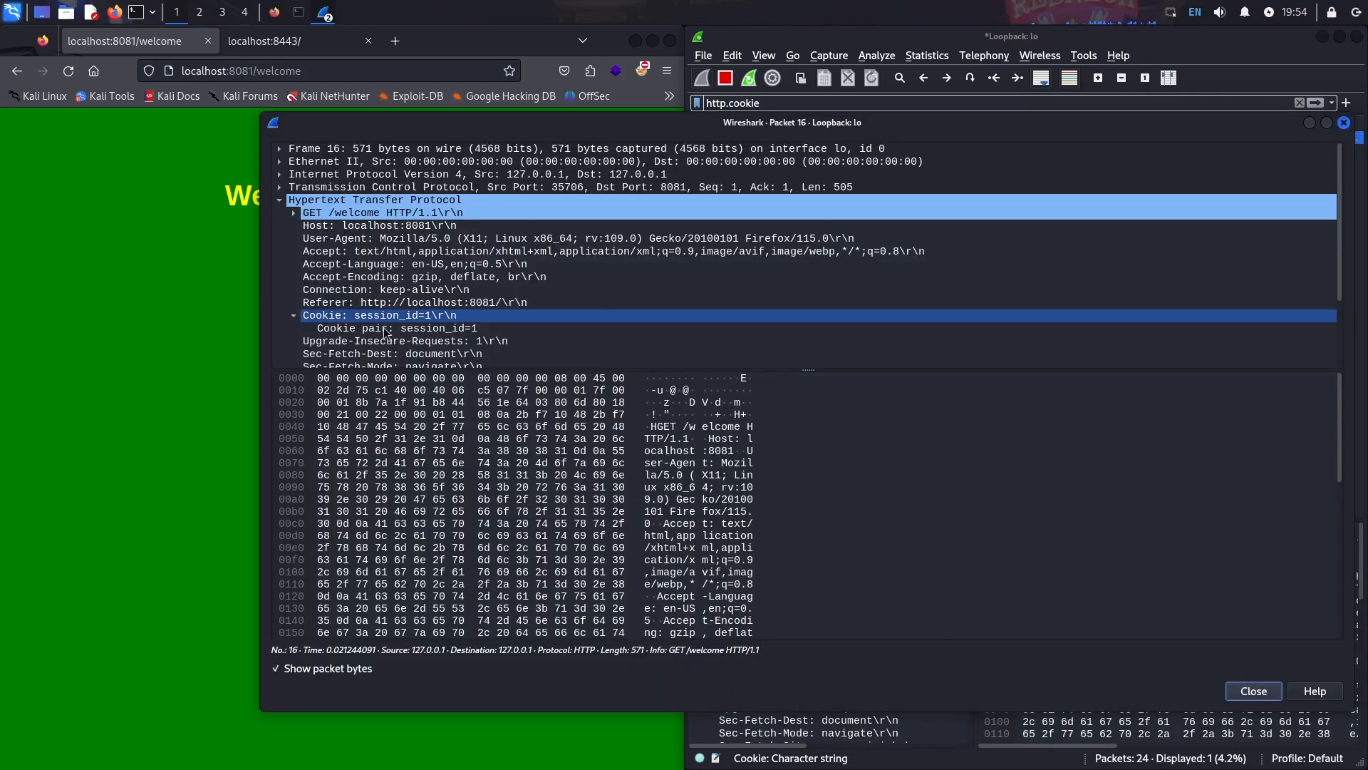
pyautogui.click(440, 329)
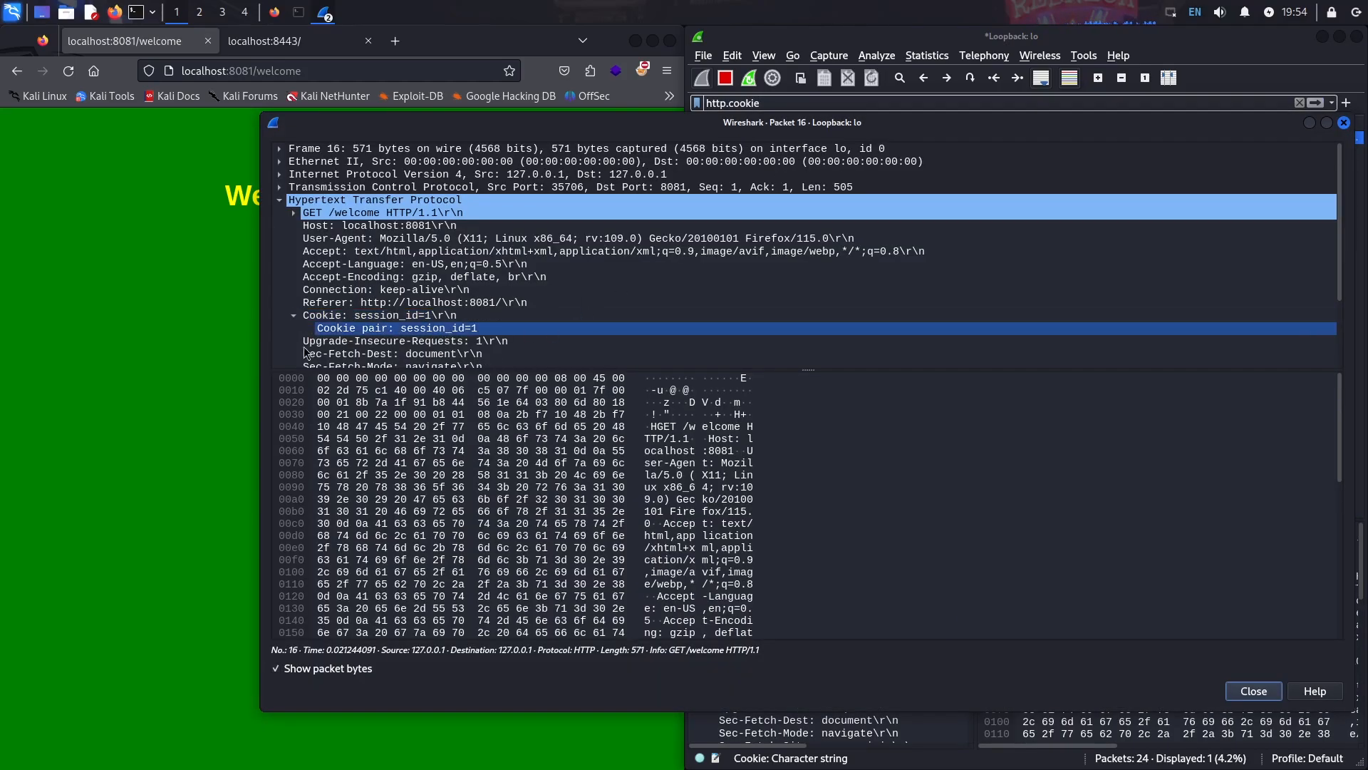
pyautogui.click(131, 390)
# - In Firefox DevTools Storage, show the localhost:8081 session_id cookie with value 1 and its details
pyautogui.press('F12')
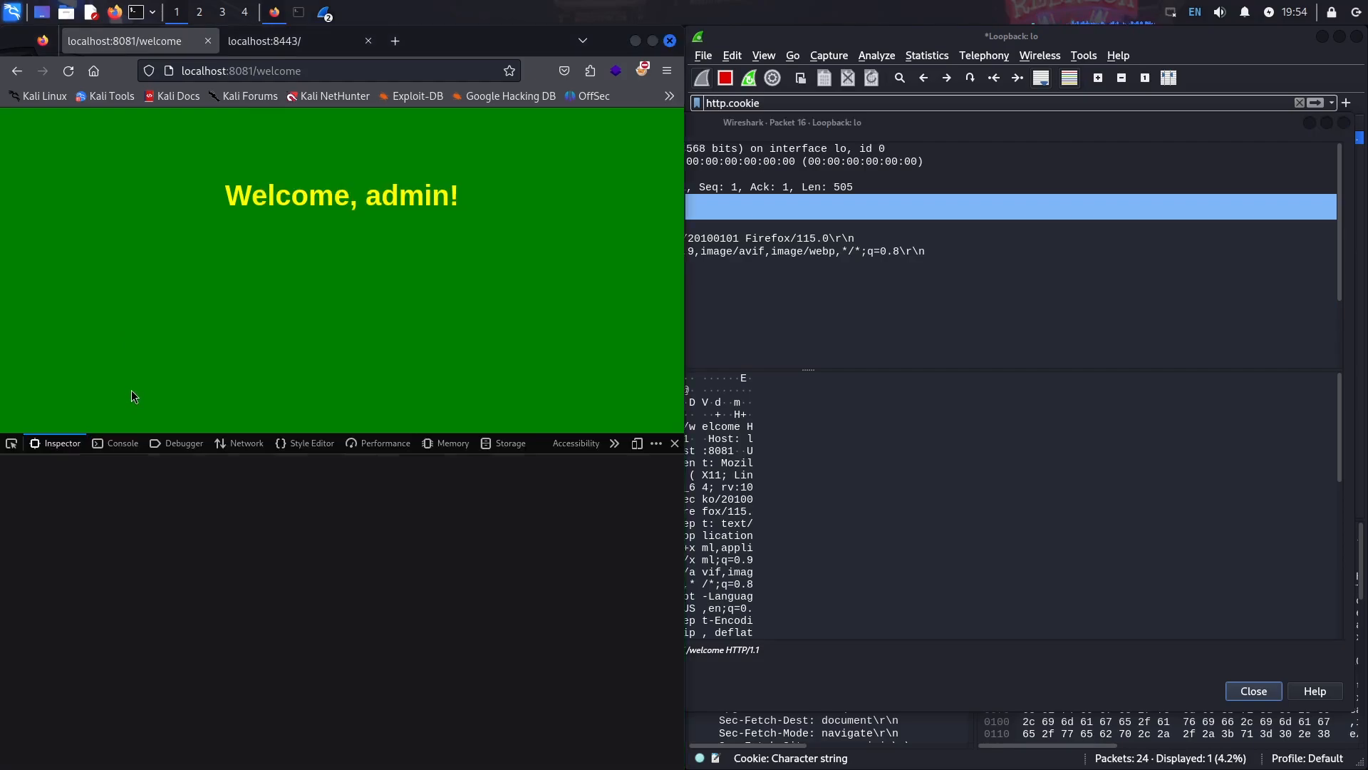
pyautogui.click(504, 443)
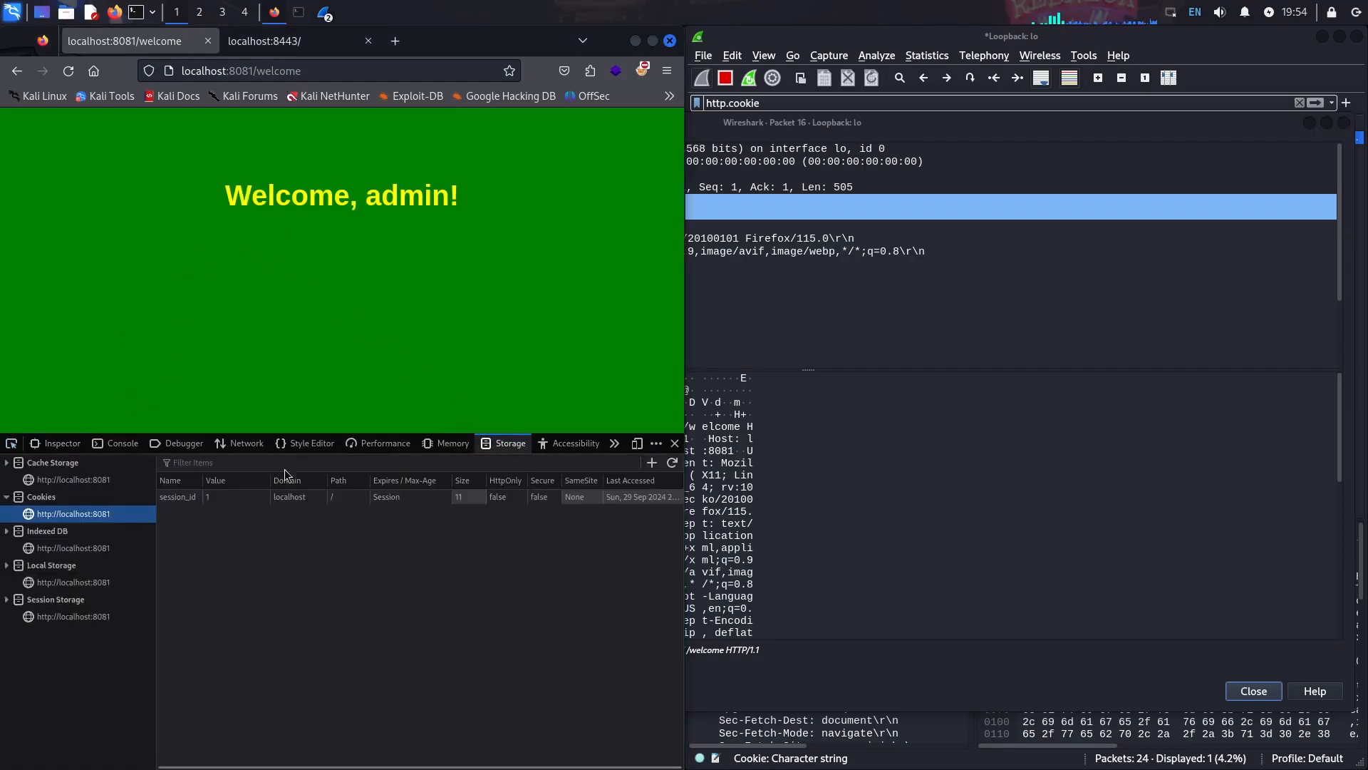
pyautogui.click(221, 497)
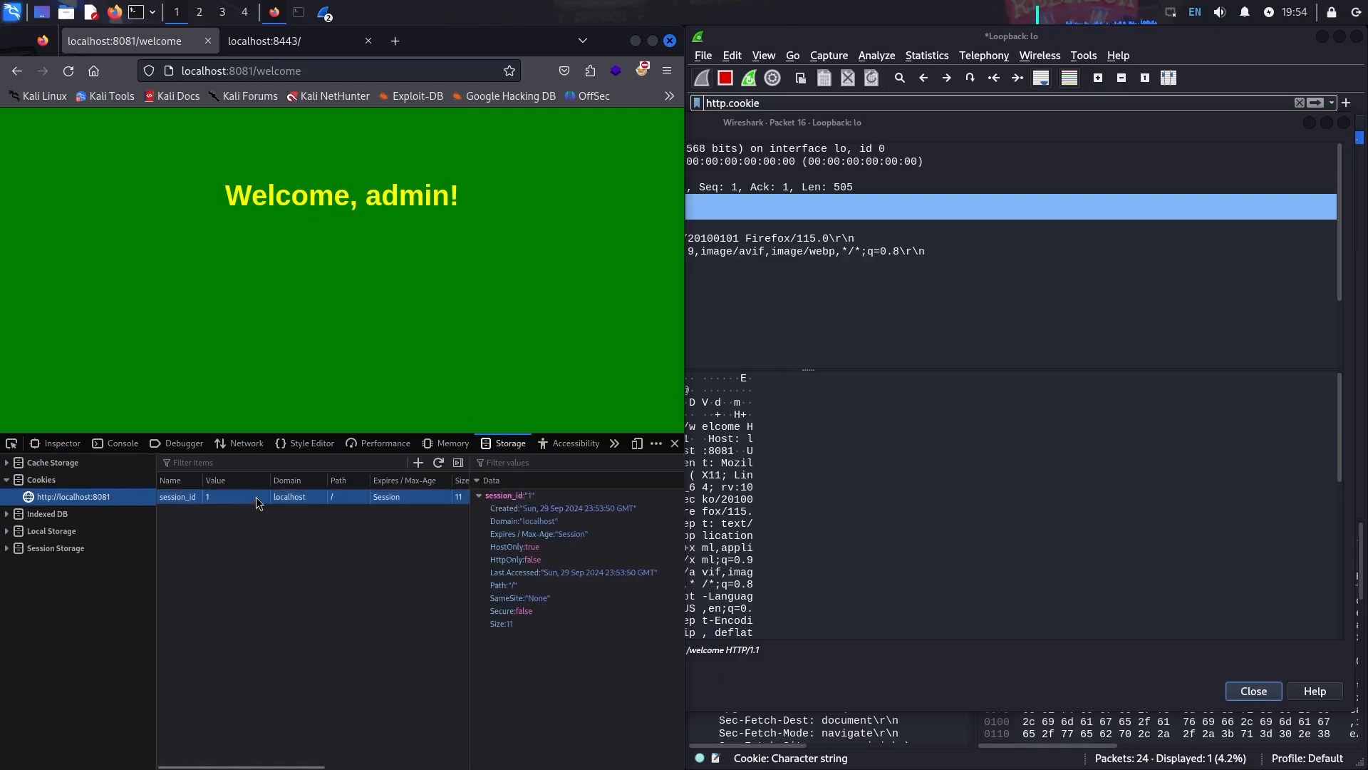
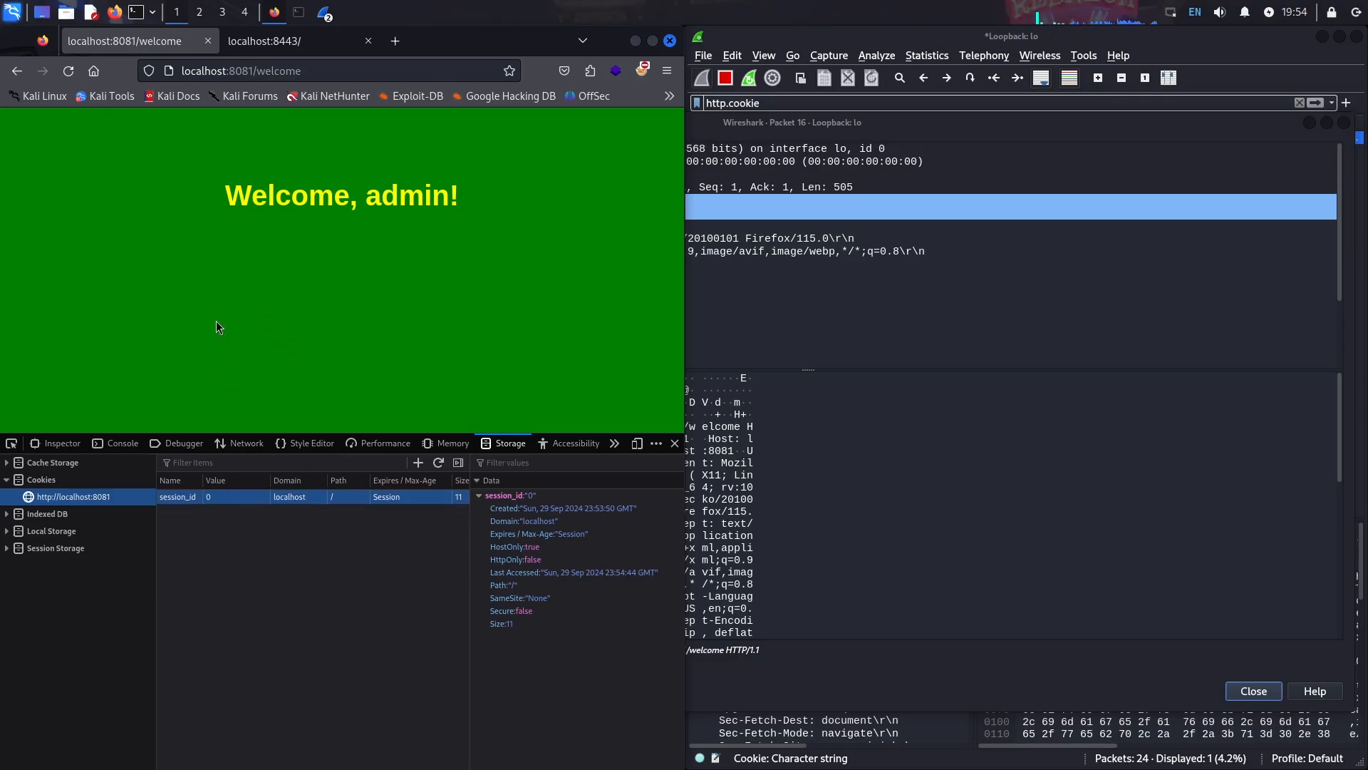
# - Go back from localhost:8081/welcome to the Unencrypted Login page
pyautogui.hotkey('alt', 'Left')
# - Log in on the Unencrypted Login form with the second user's username and password
pyautogui.click(355, 287)
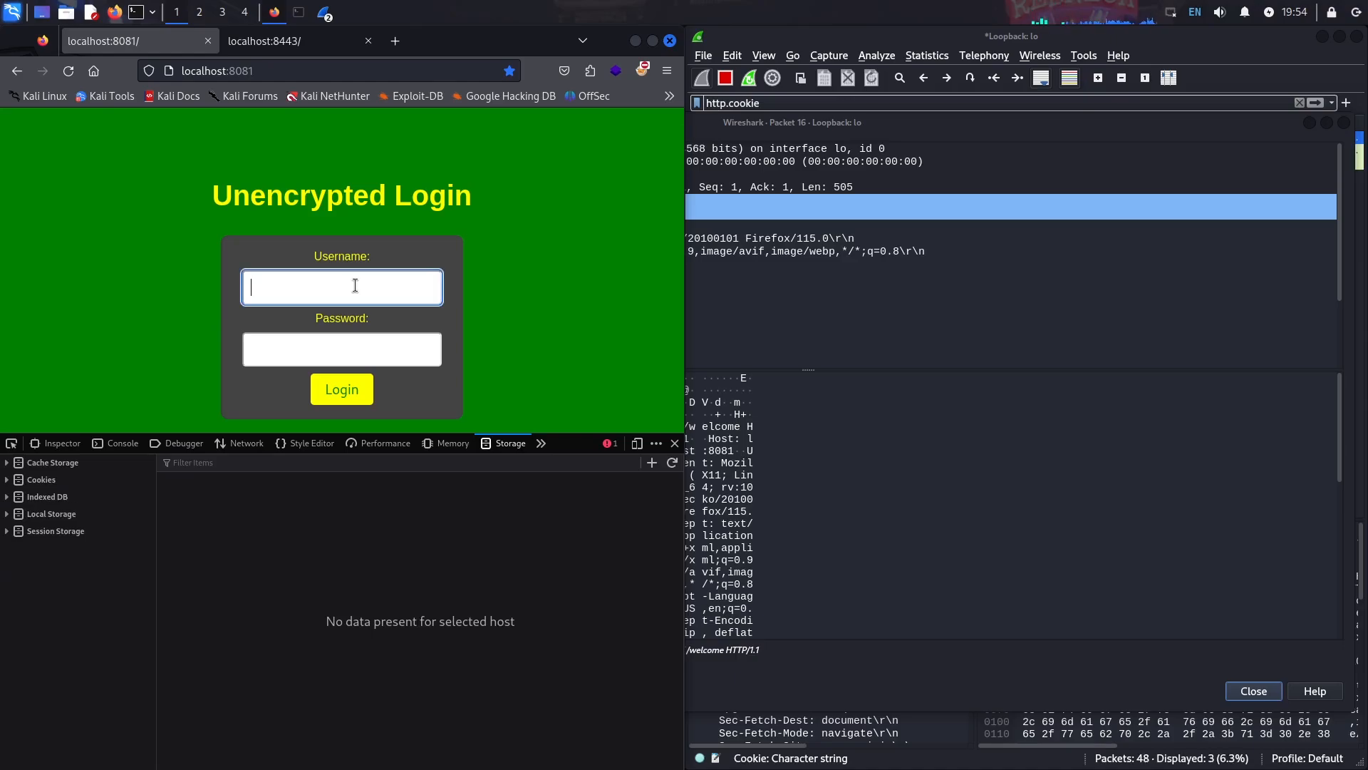
pyautogui.write('juicetin')
pyautogui.press('Tab')
pyautogui.write('••••••')
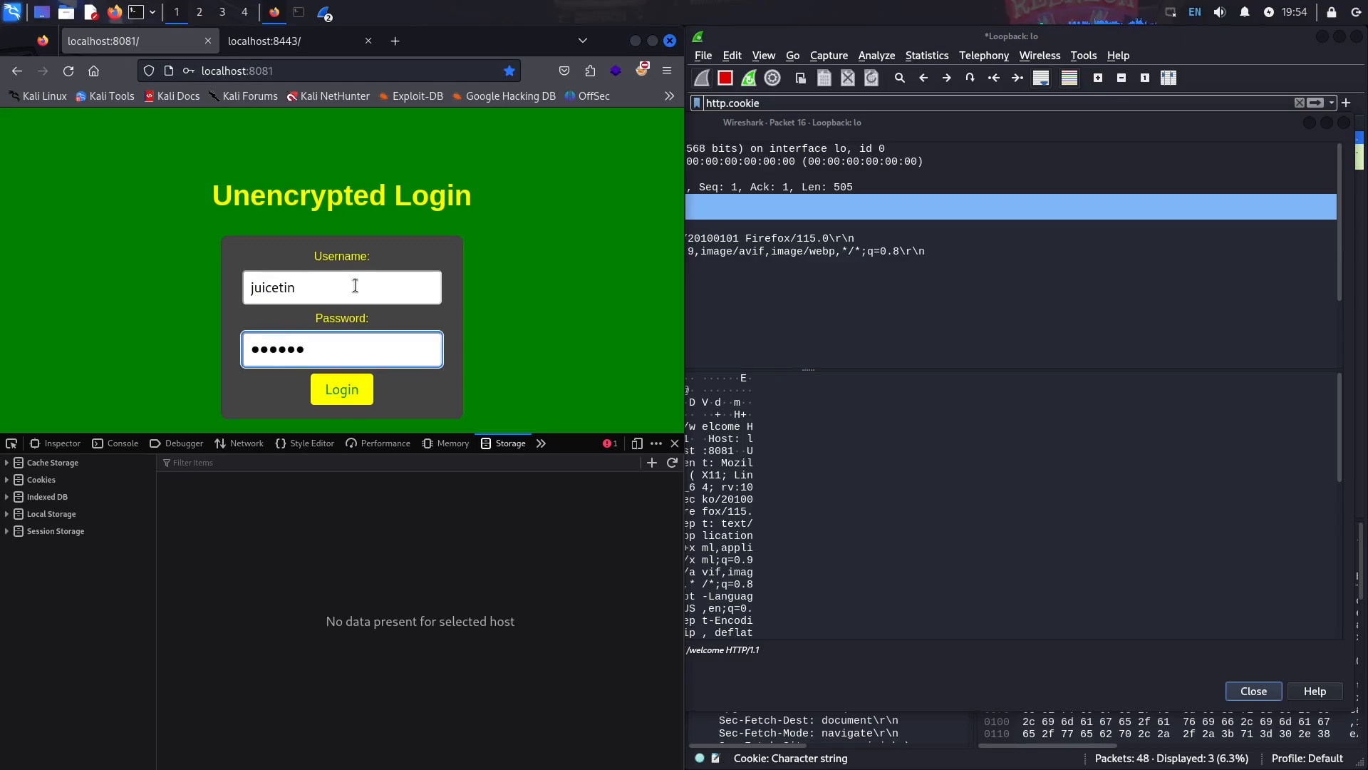
pyautogui.click(337, 402)
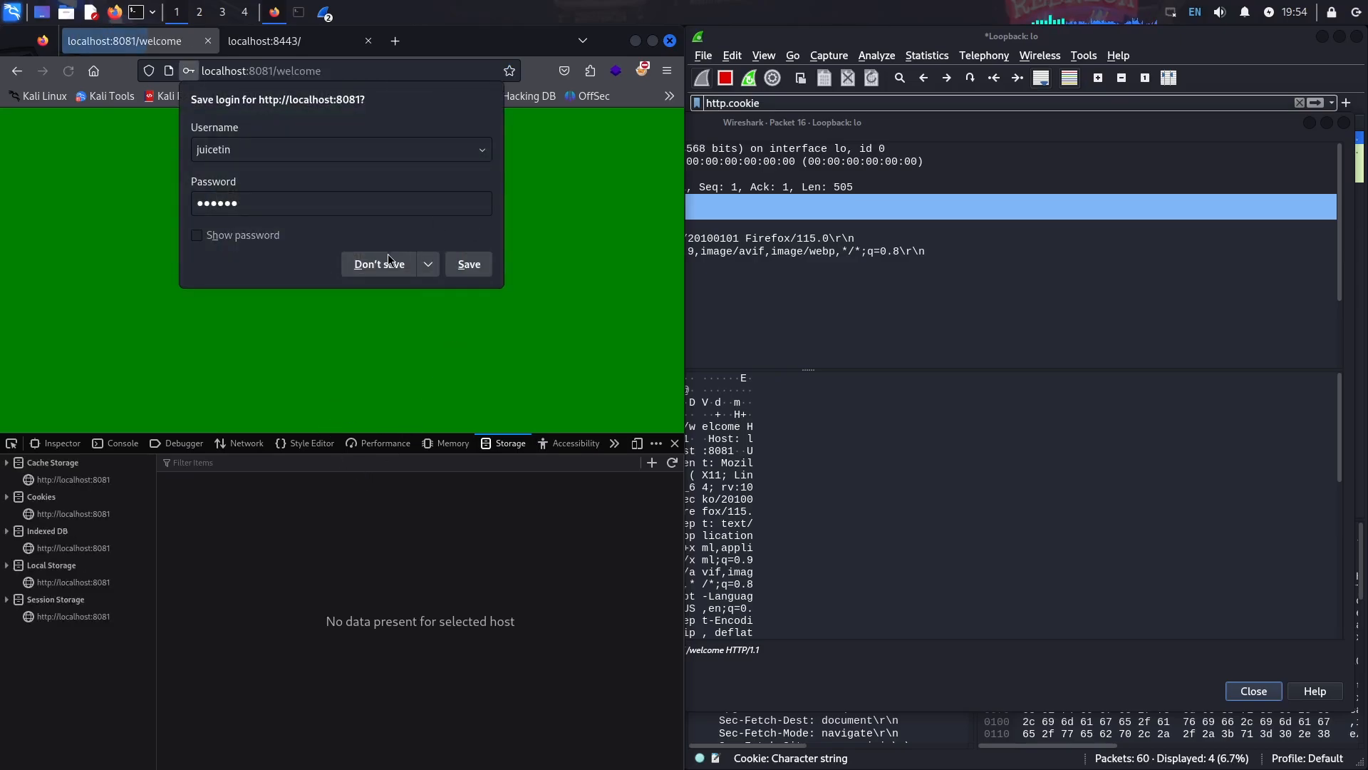
# - Decline saving the password and show the localhost:8081 session_id cookie, now valued 2
pyautogui.click(367, 265)
pyautogui.click(44, 480)
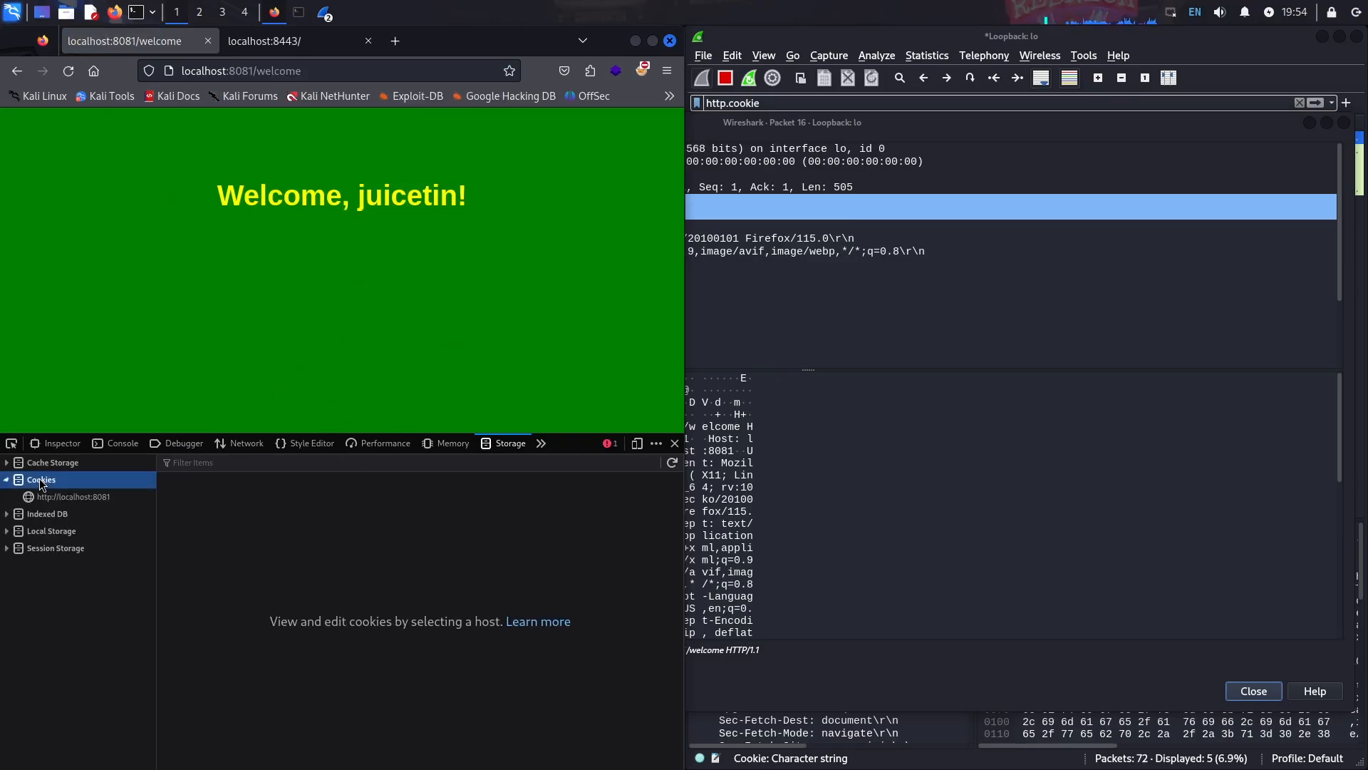
pyautogui.click(92, 496)
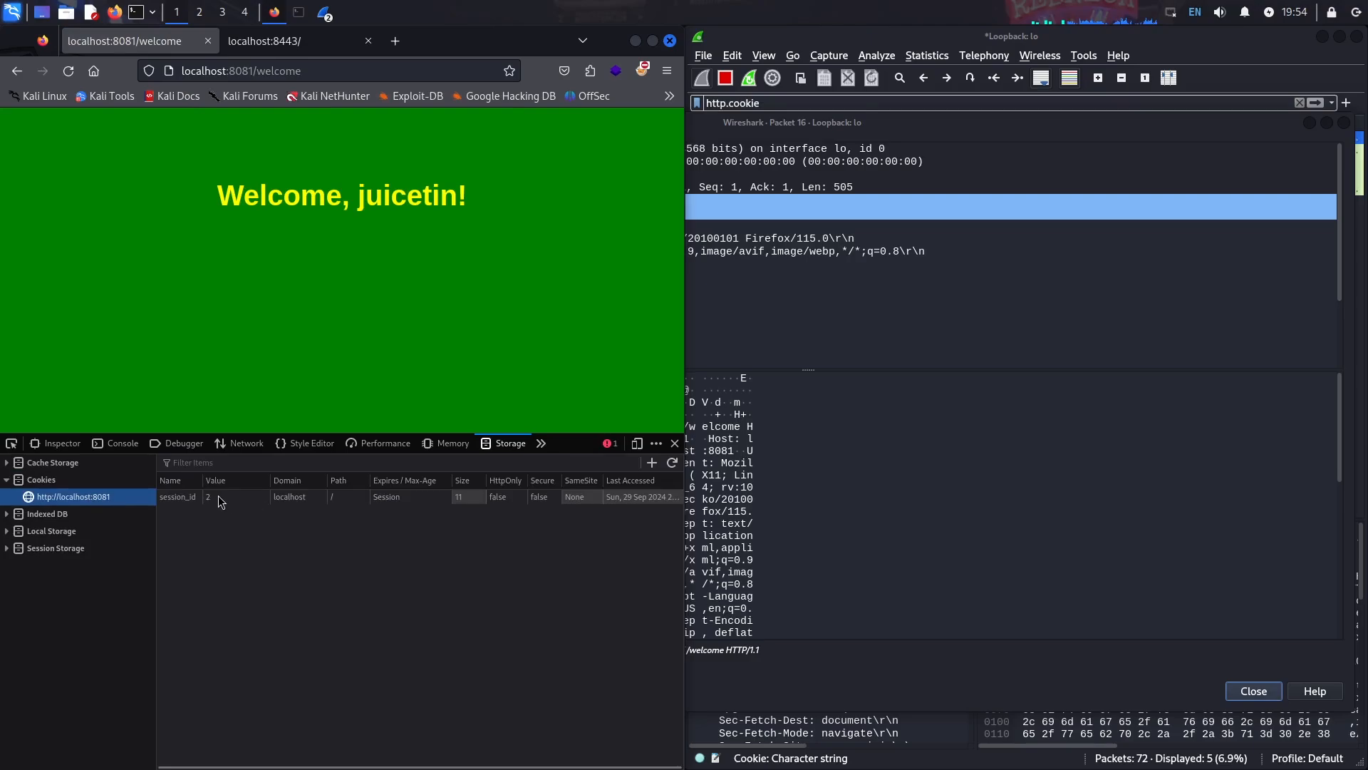
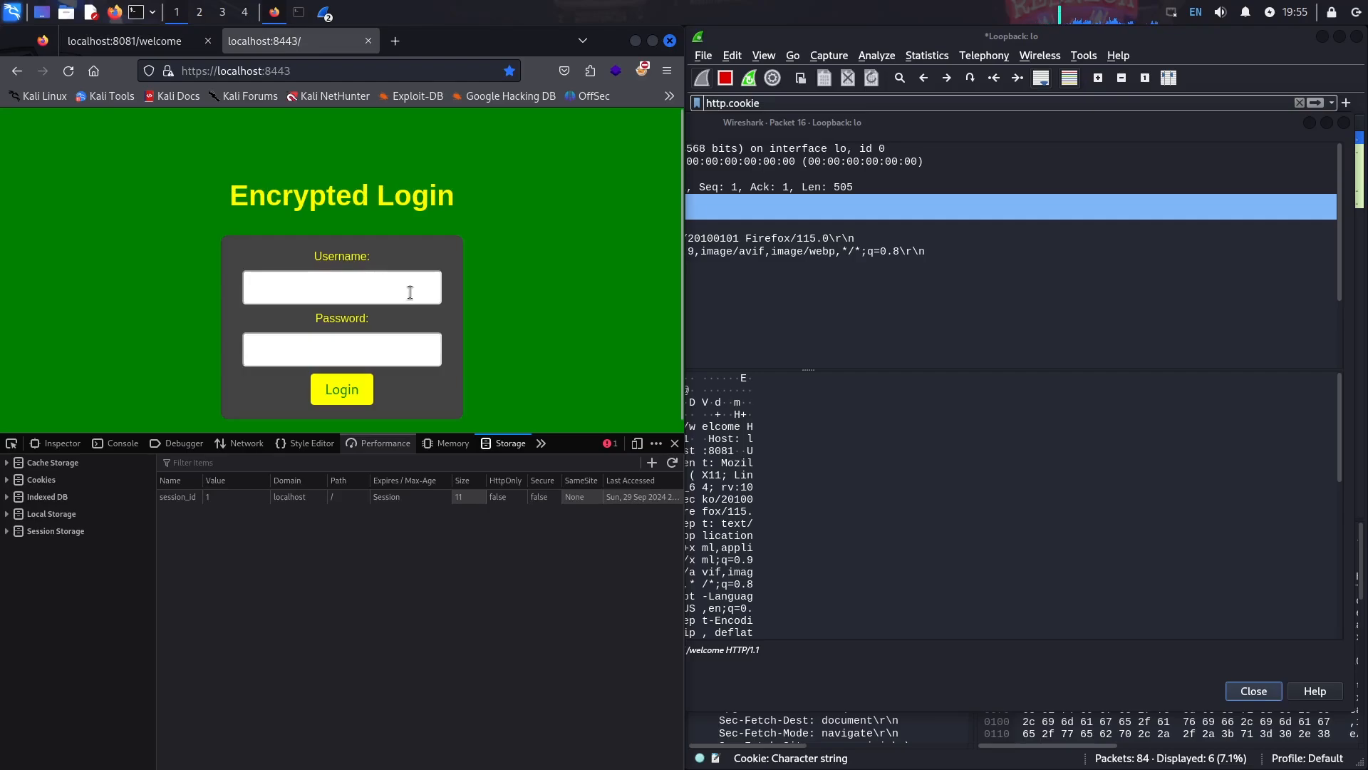
# - Restart the Wireshark capture without saving the old packets and clear the http.cookie filter
pyautogui.click(411, 293)
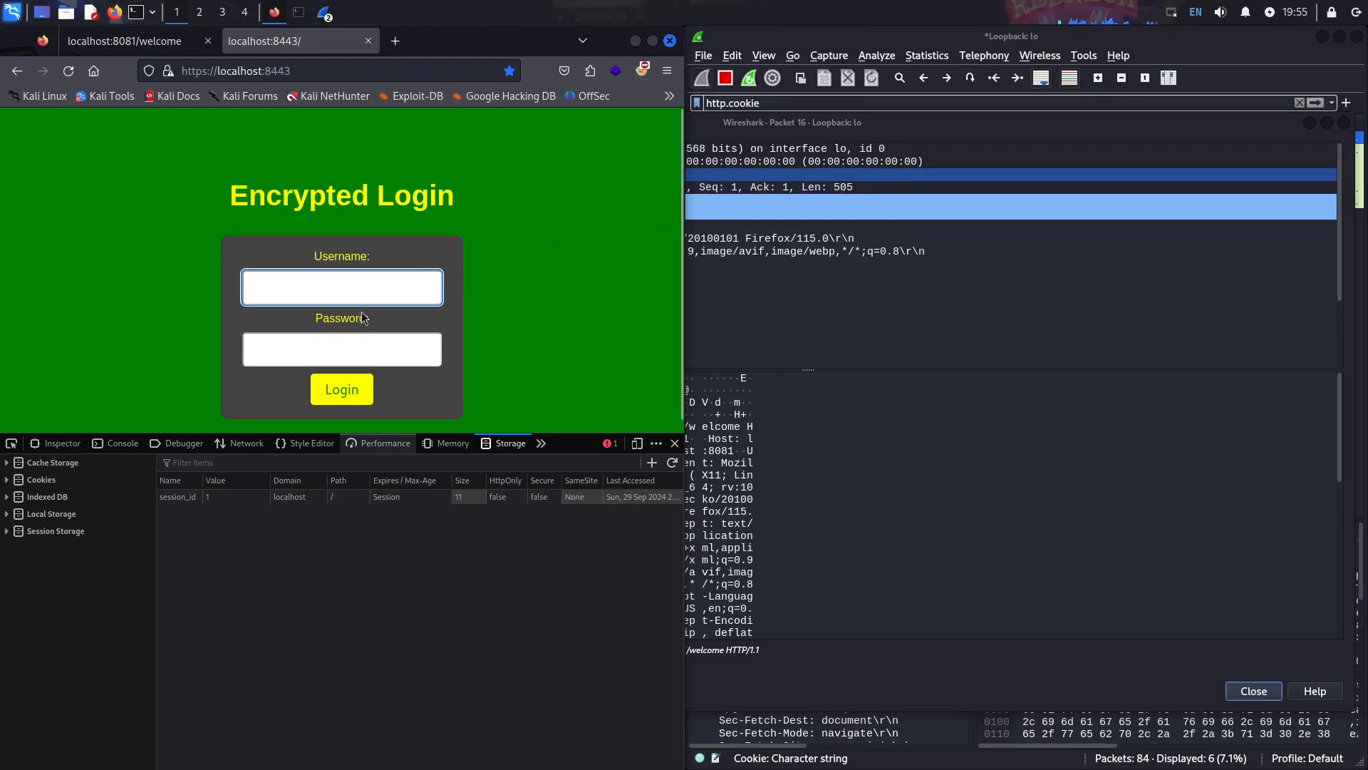
pyautogui.click(724, 79)
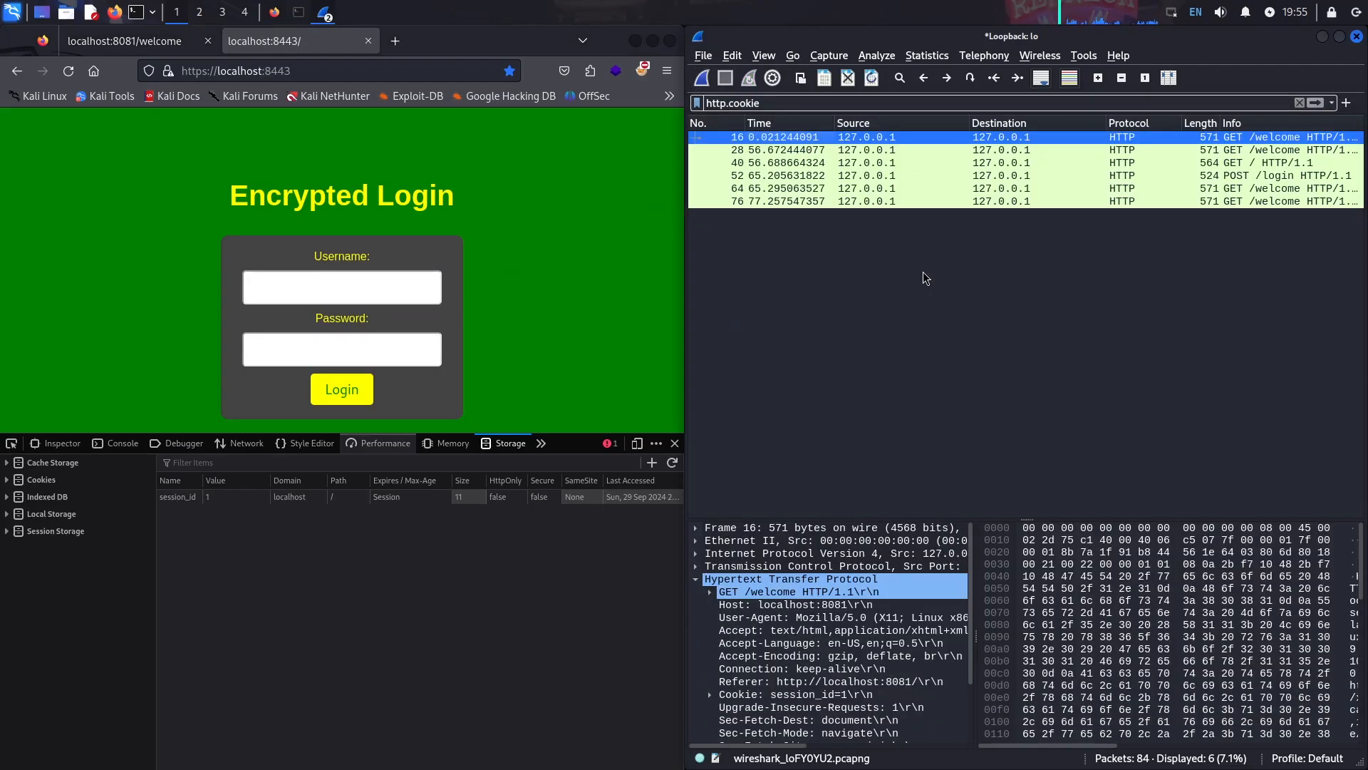
pyautogui.click(704, 78)
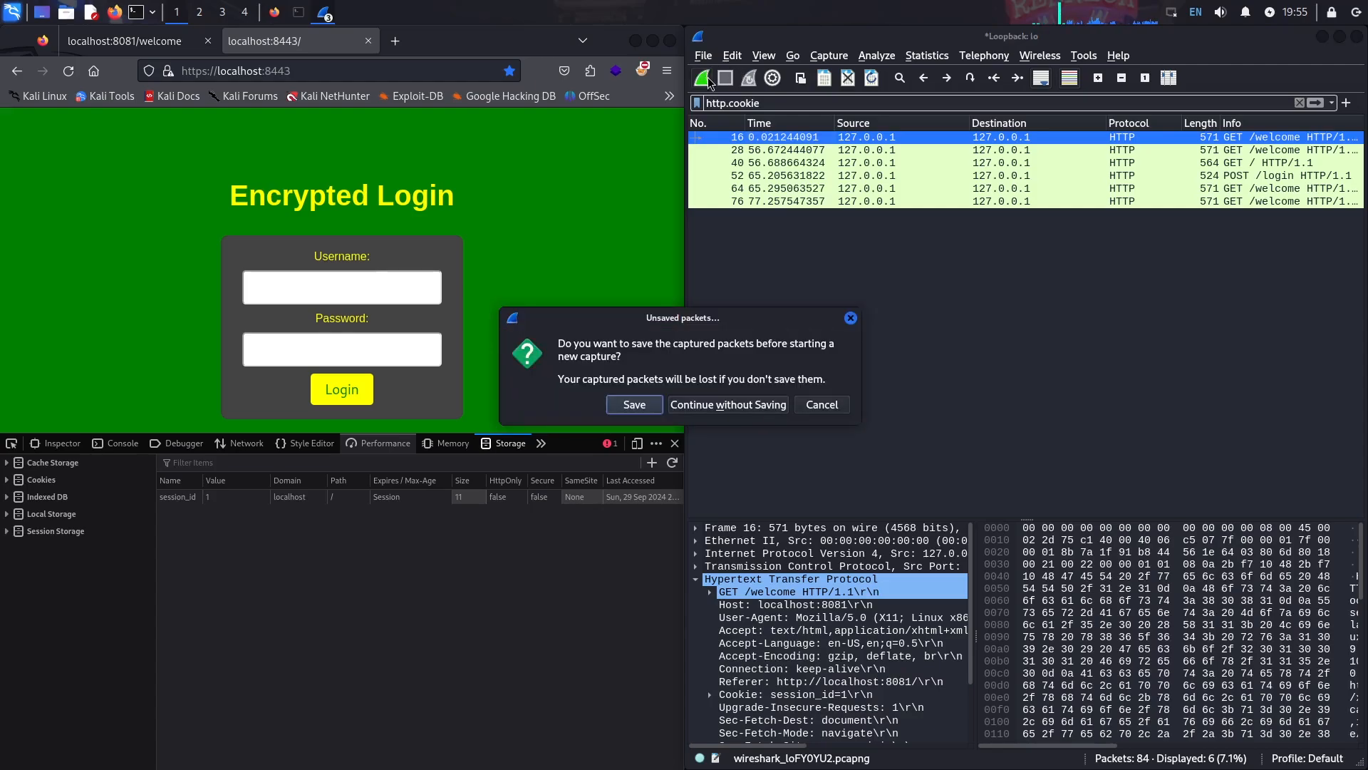
pyautogui.click(746, 407)
pyautogui.click(1299, 102)
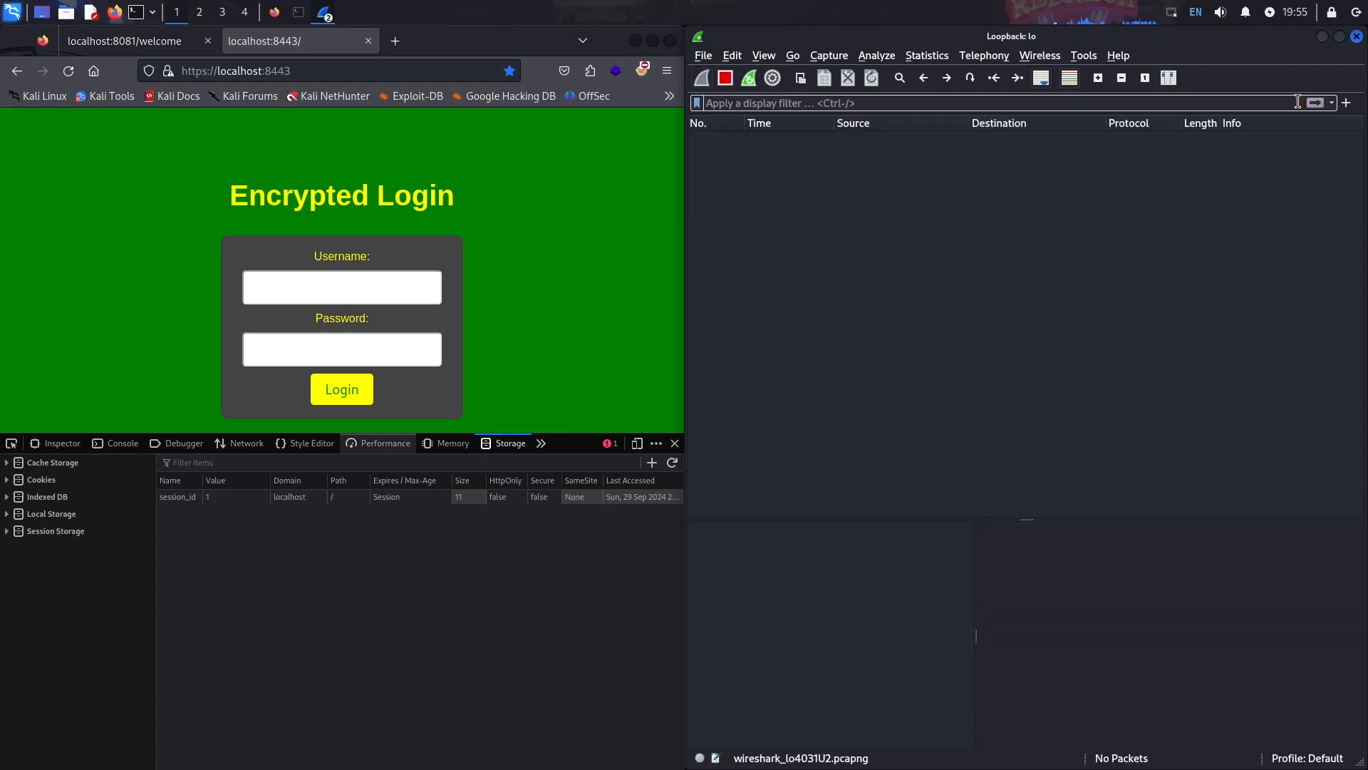
# - Log in on the HTTPS login page as admin with the account password
pyautogui.click(353, 284)
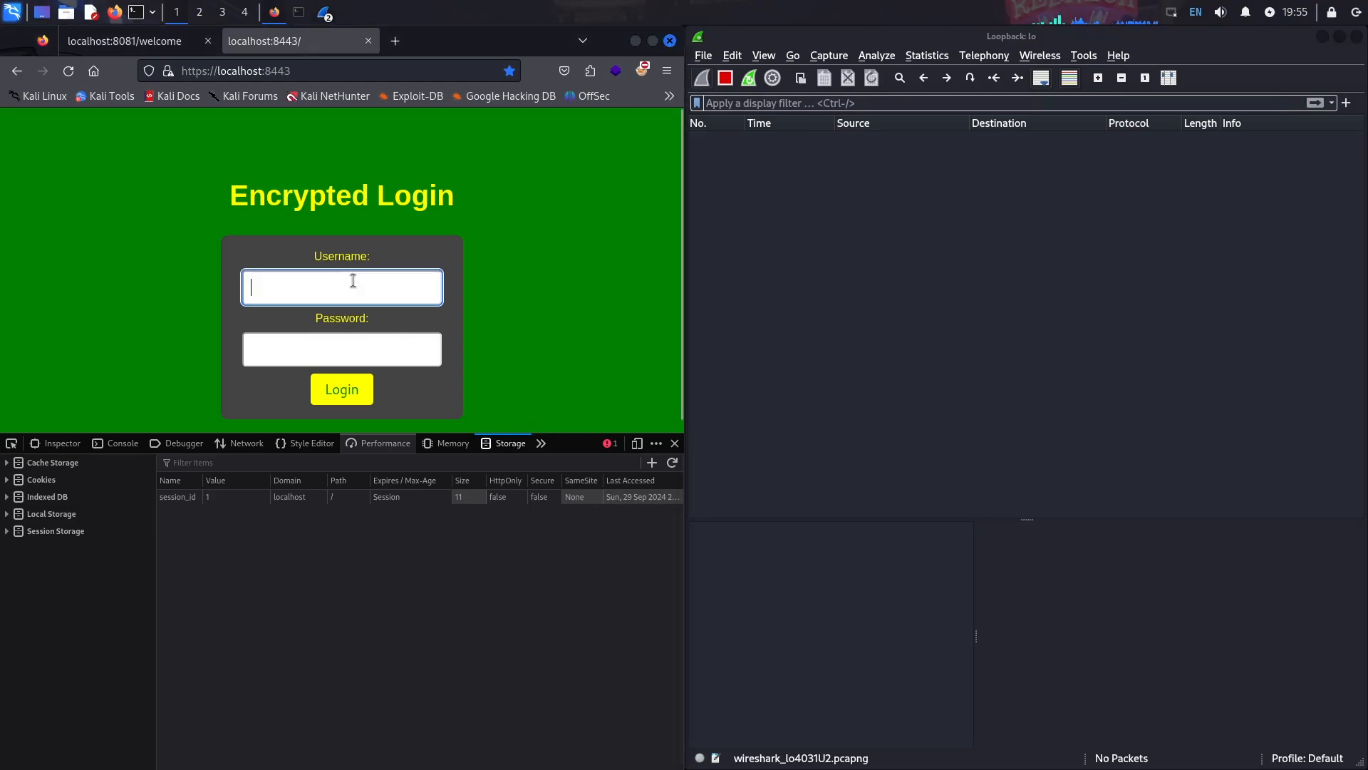
pyautogui.write('admin')
pyautogui.press('Tab')
pyautogui.write('123456')
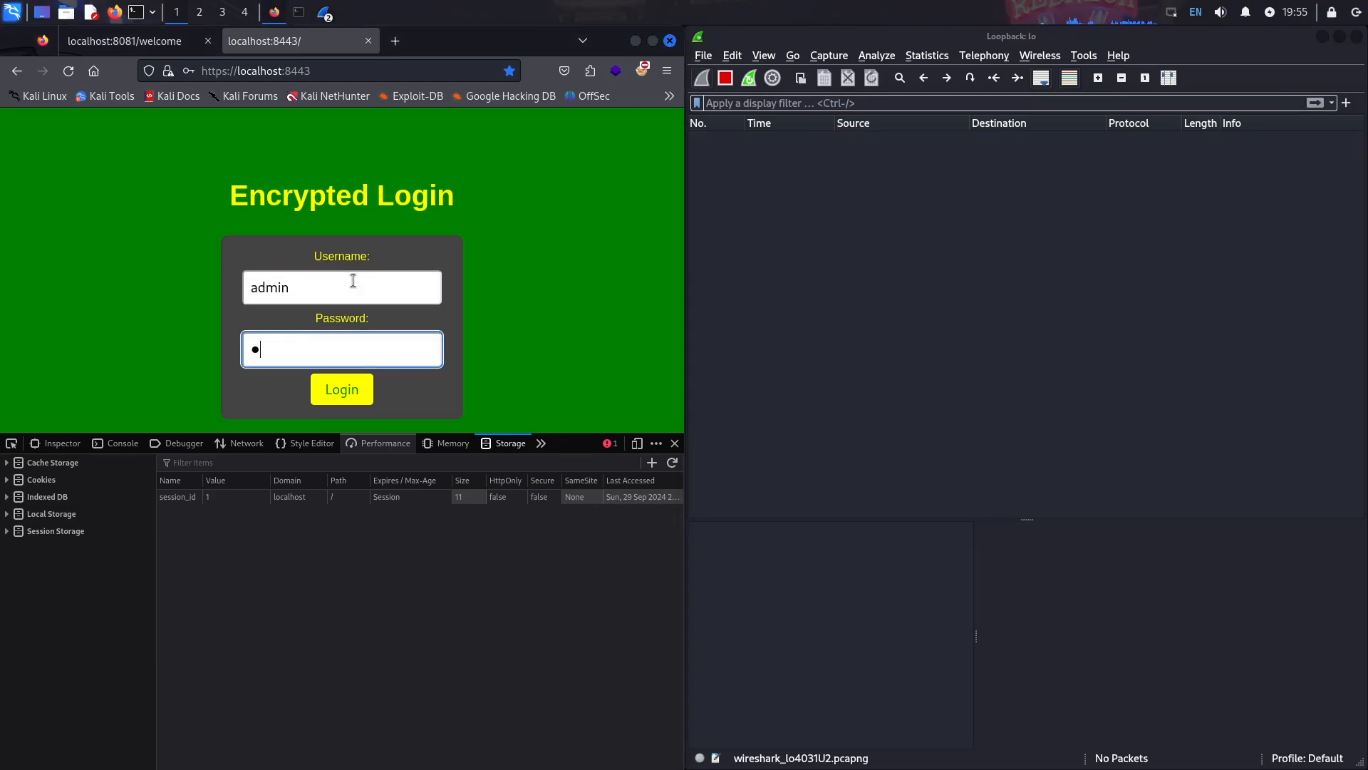
pyautogui.click(348, 390)
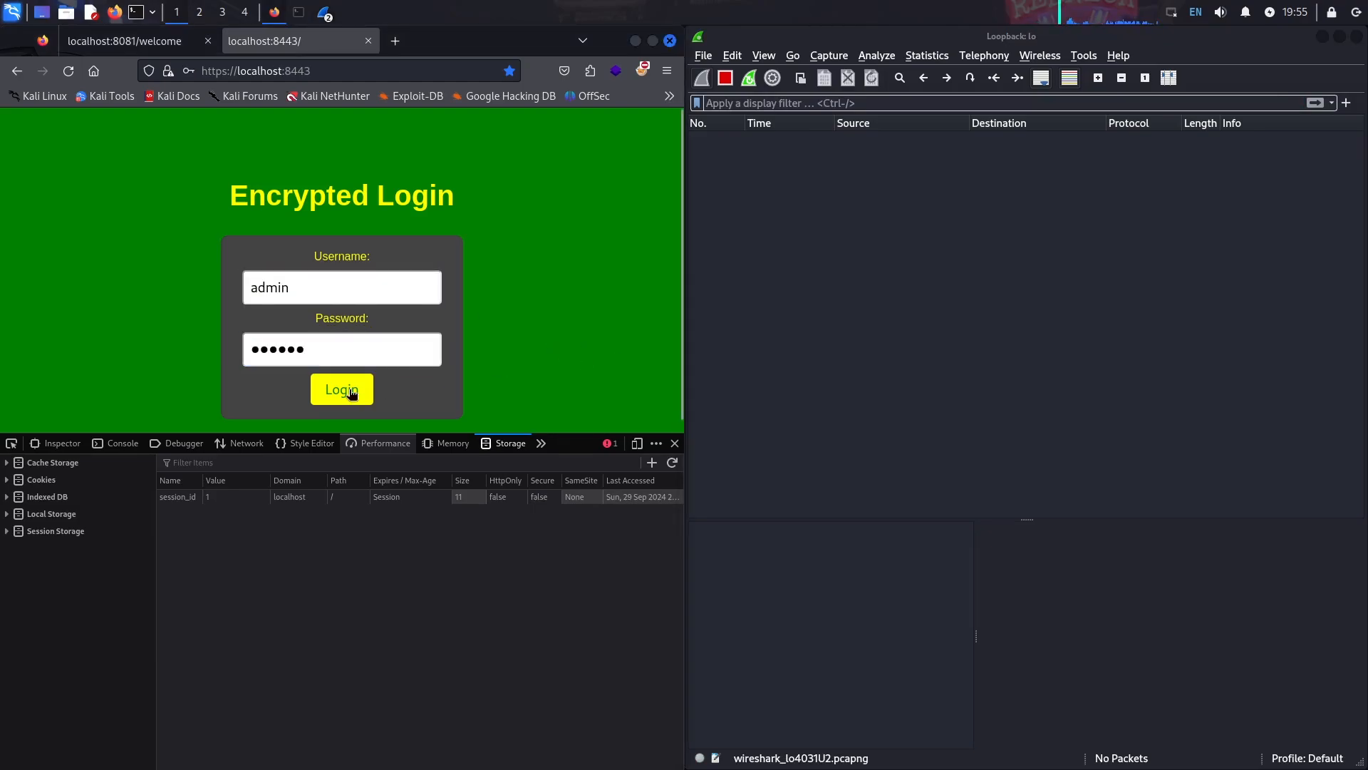
# - Inspect a TLS Application Data packet, then filter by http.authorization, matching 0 of 29 packets
pyautogui.click(358, 267)
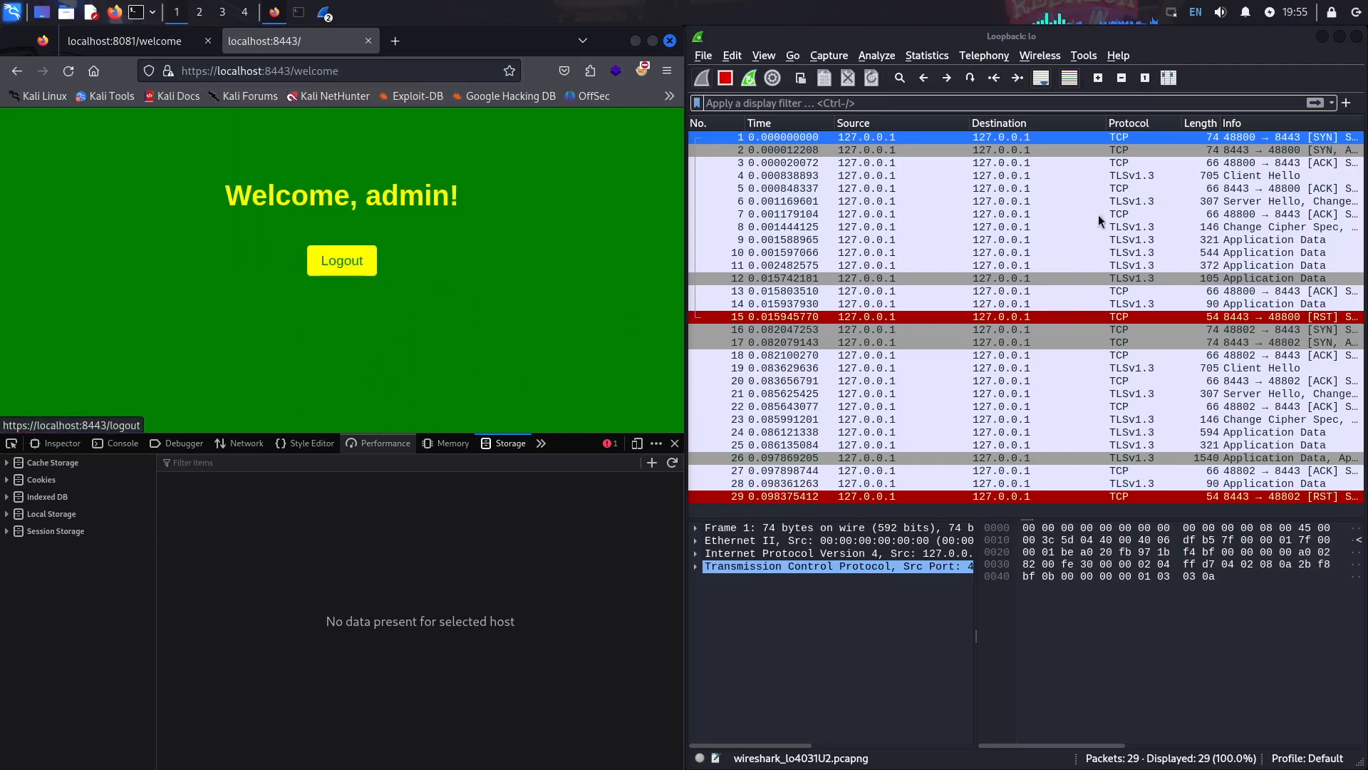
pyautogui.click(1145, 242)
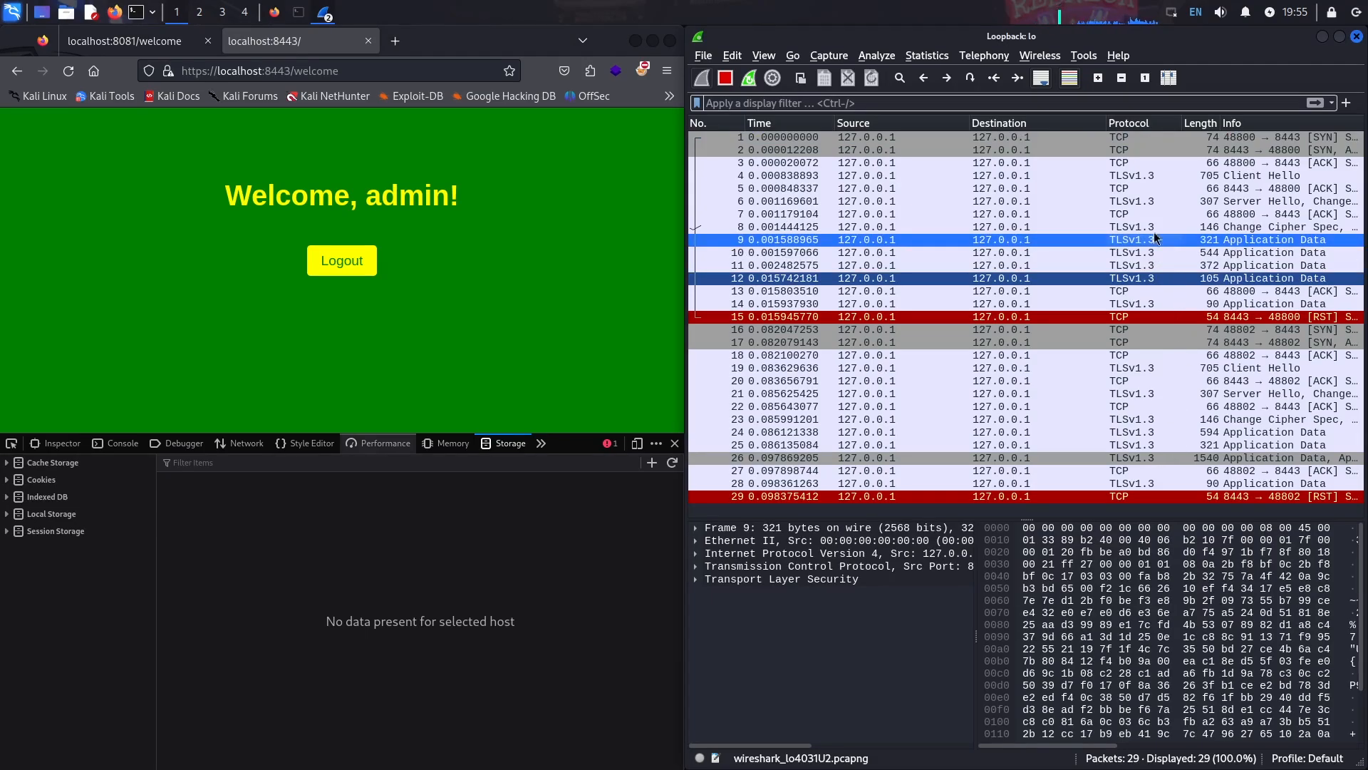
pyautogui.click(888, 103)
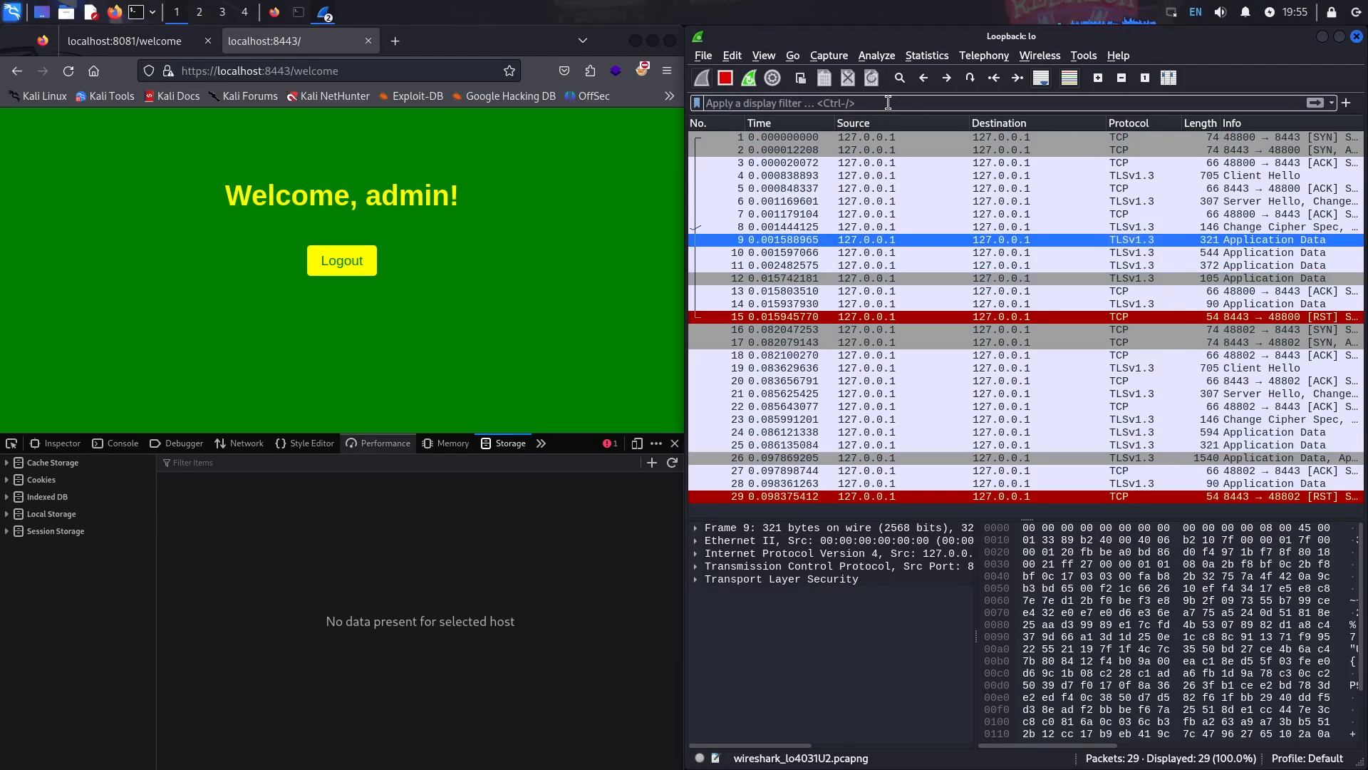
pyautogui.write('http')
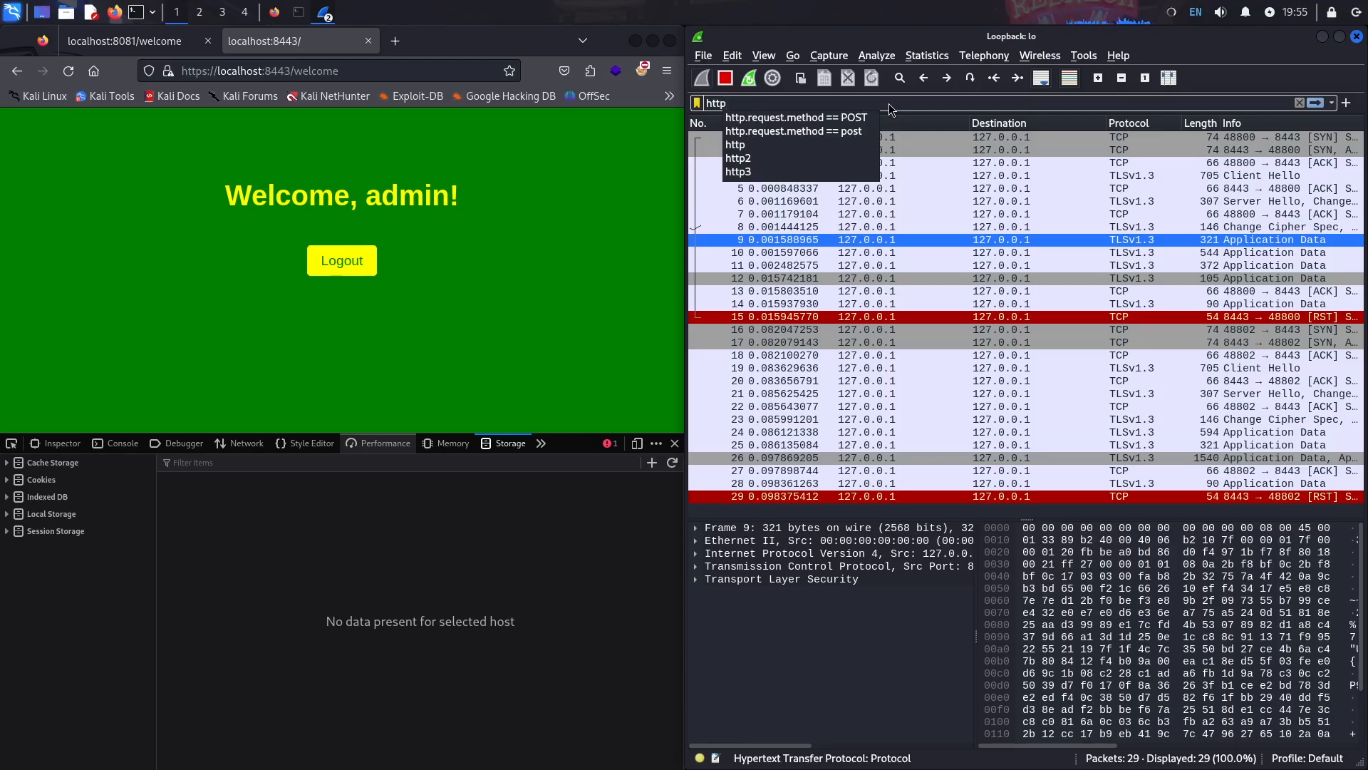
pyautogui.write('.authr')
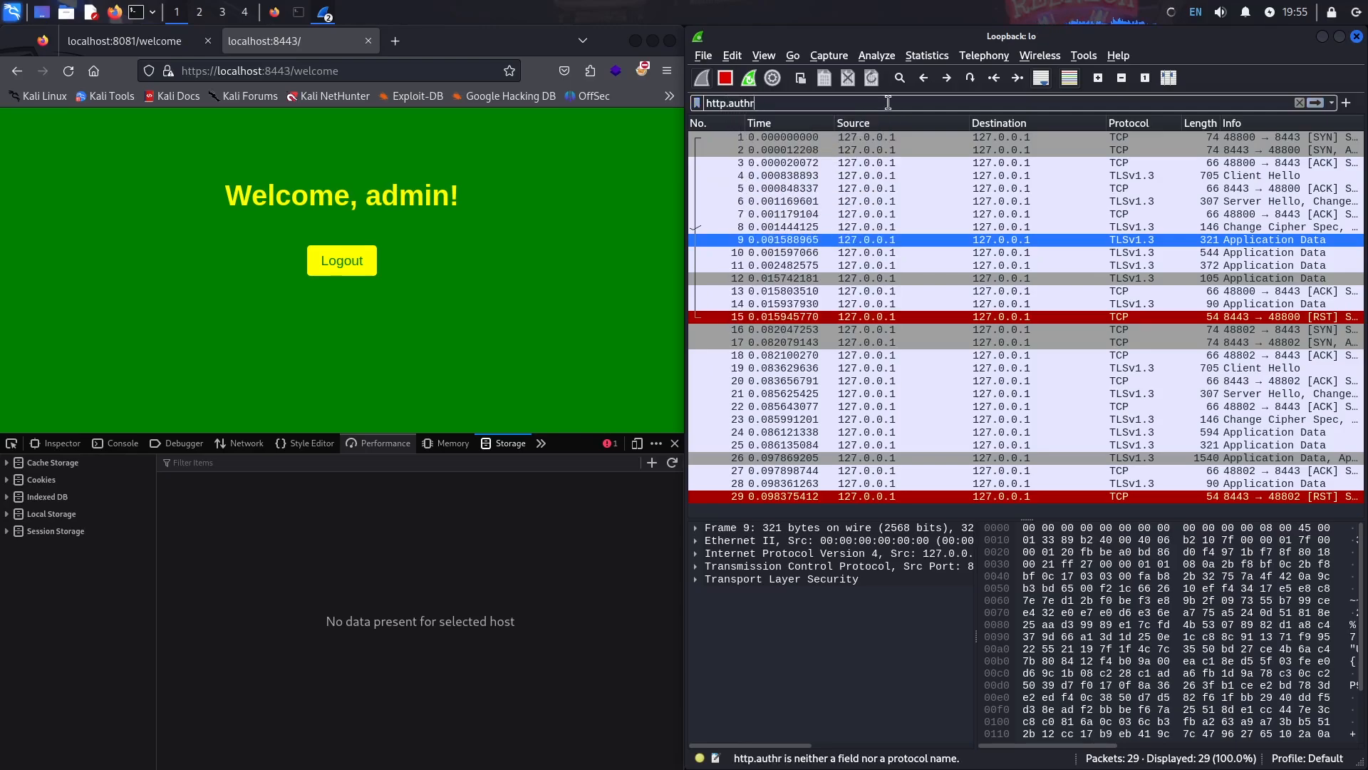
pyautogui.press('BackSpace')
pyautogui.write('orization')
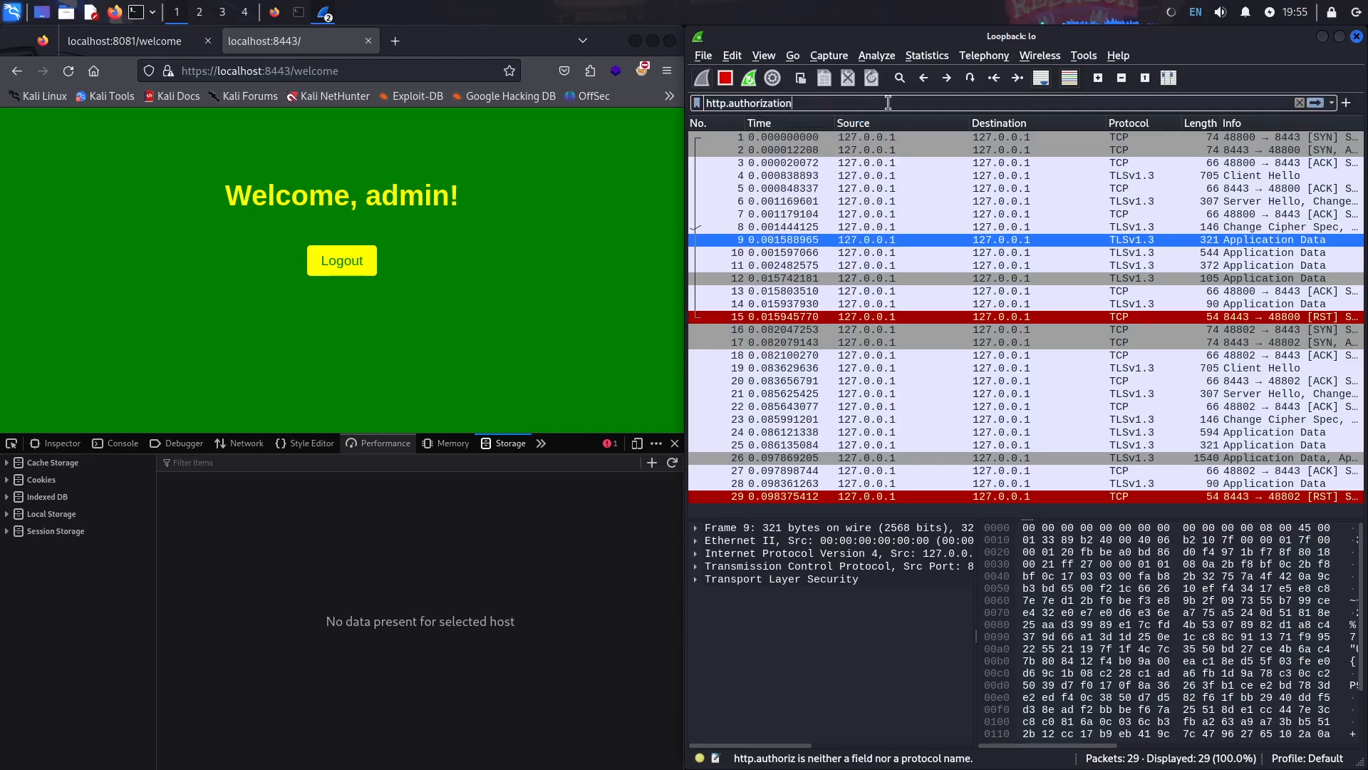
pyautogui.press('Return')
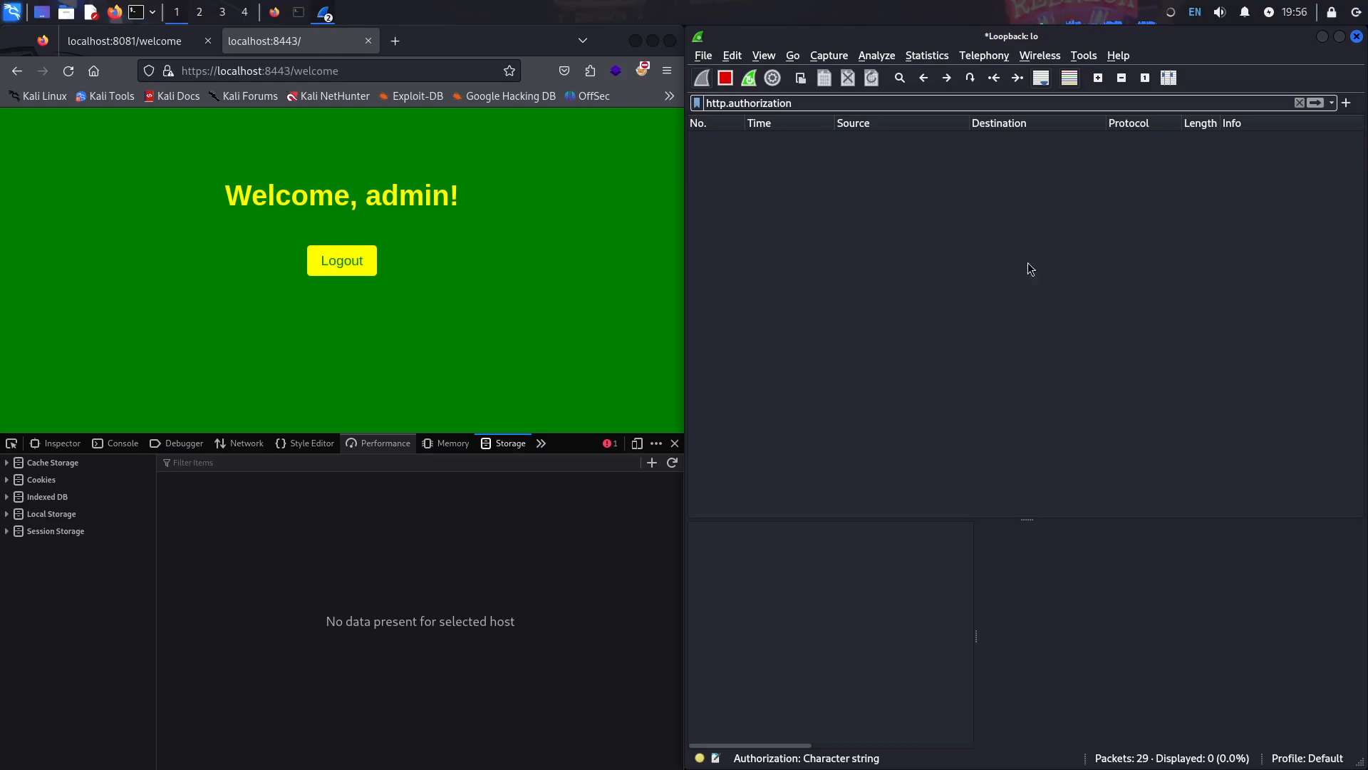
pyautogui.click(76, 481)
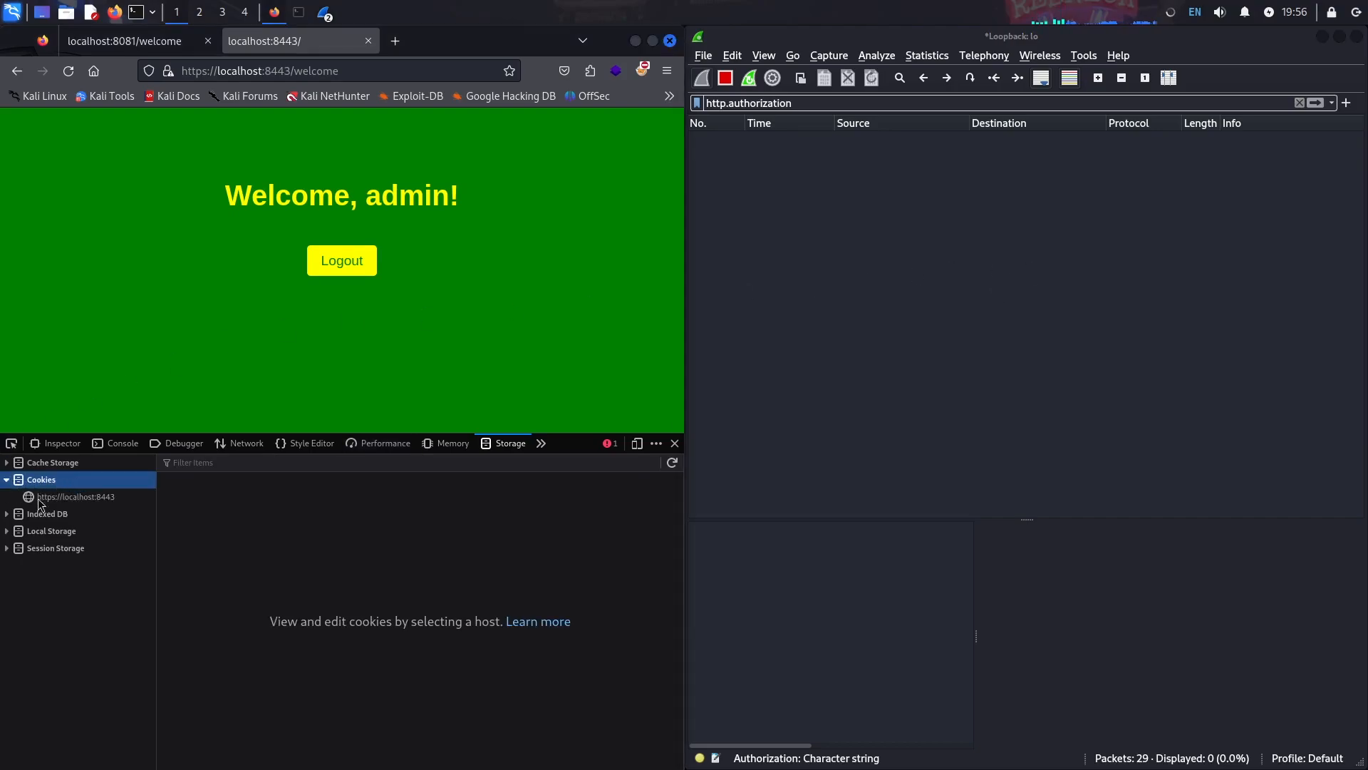
pyautogui.click(133, 497)
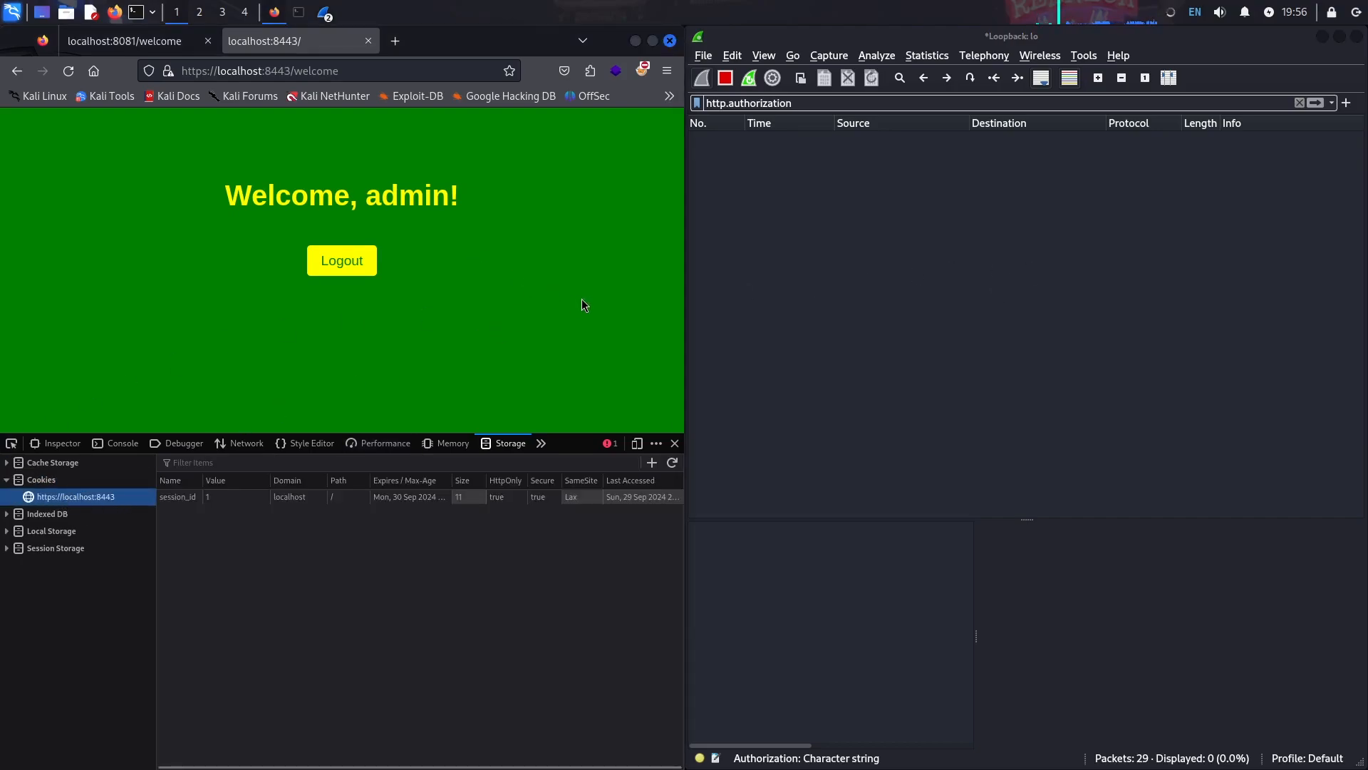
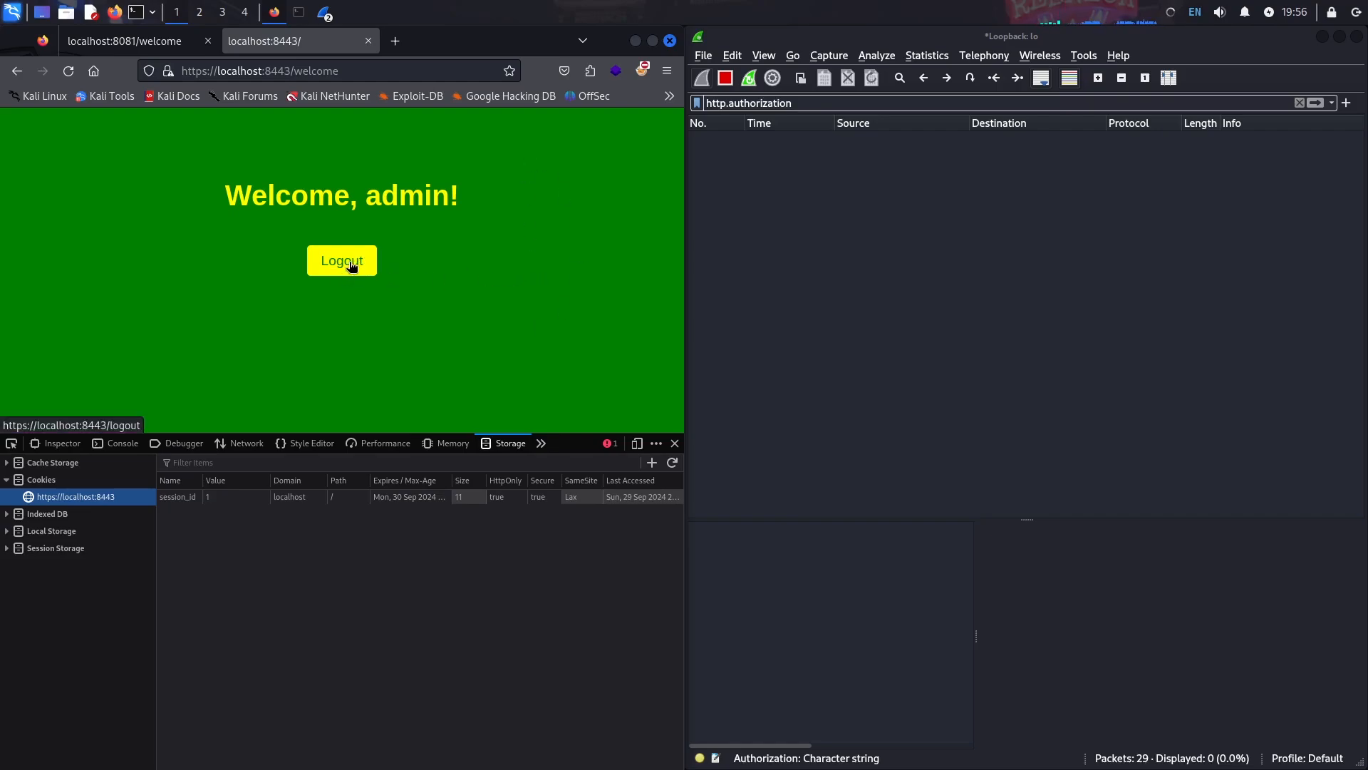
# - Log out of admin and log in as juicetin with the account password, declining to save the login
pyautogui.click(360, 263)
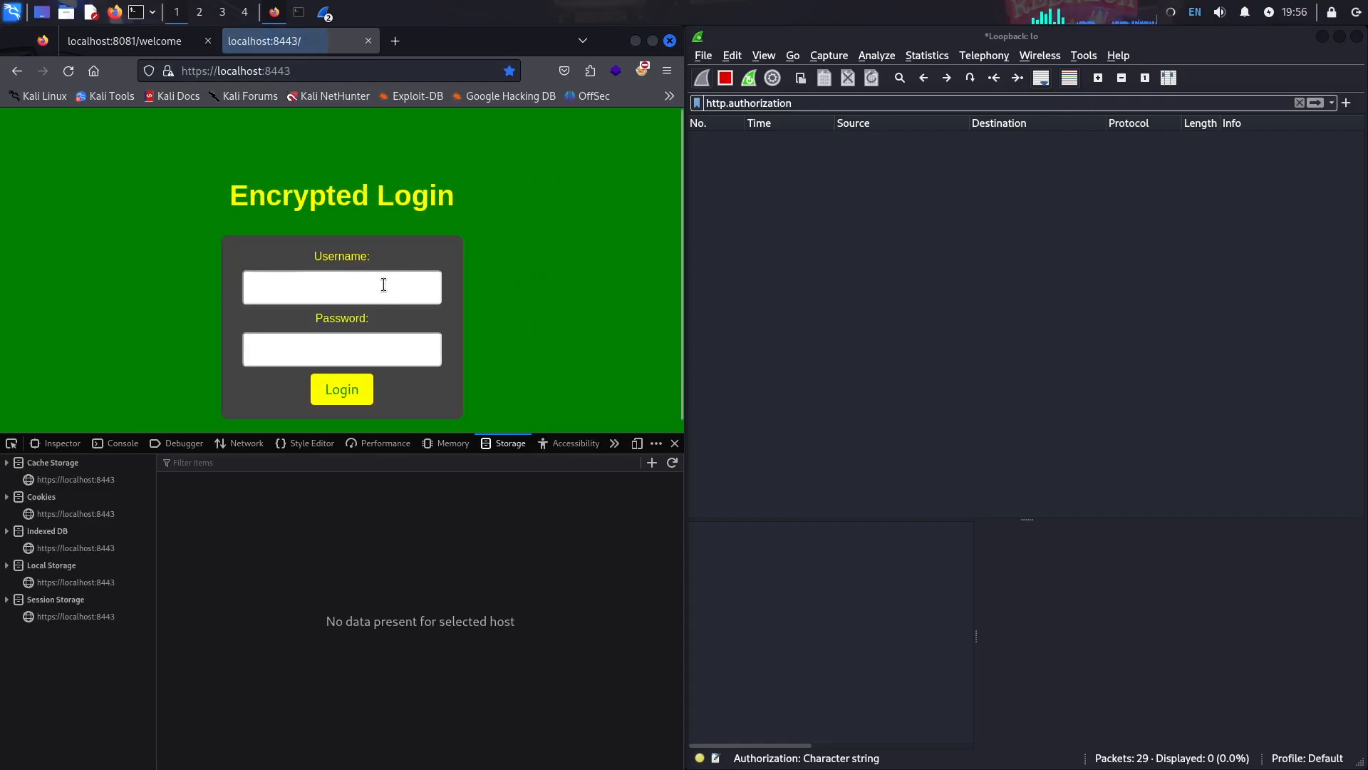
pyautogui.click(383, 284)
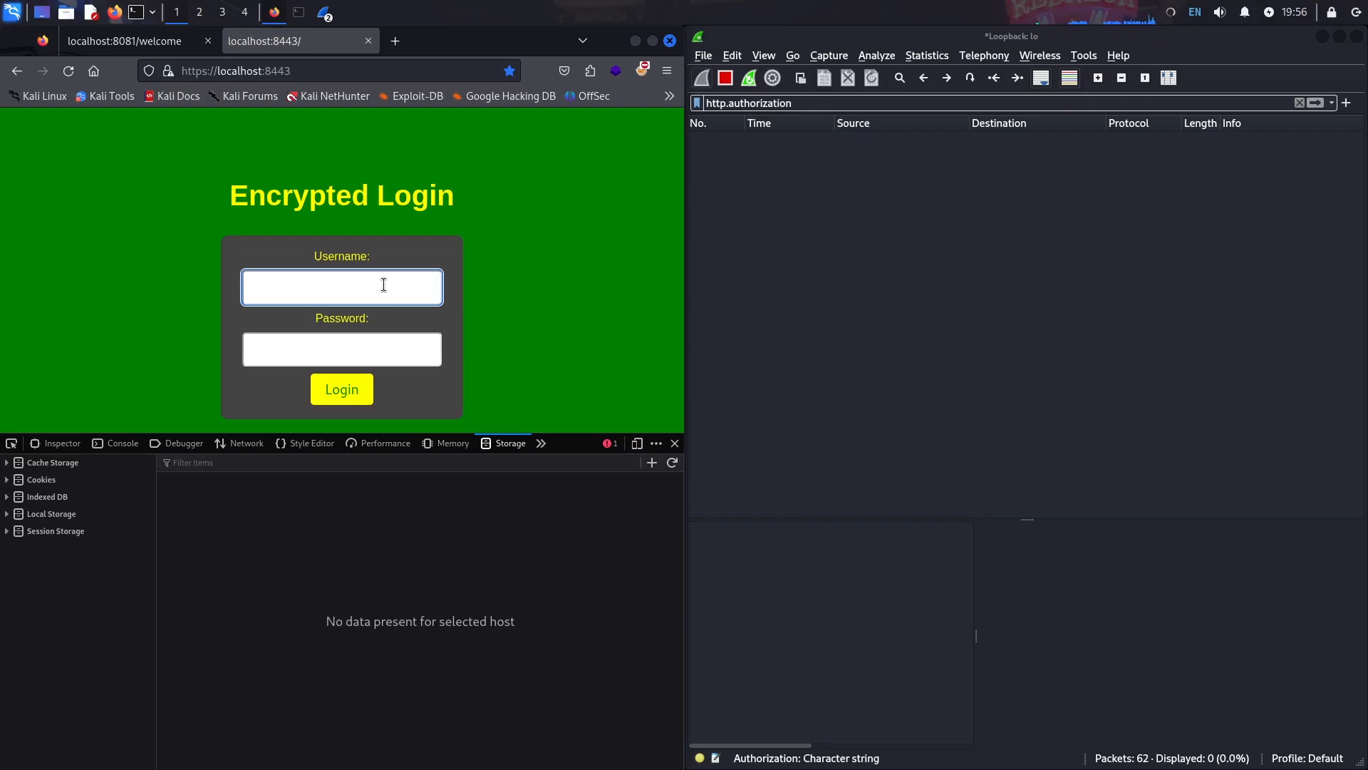
pyautogui.write('juicetin')
pyautogui.press('Tab')
pyautogui.write('123456')
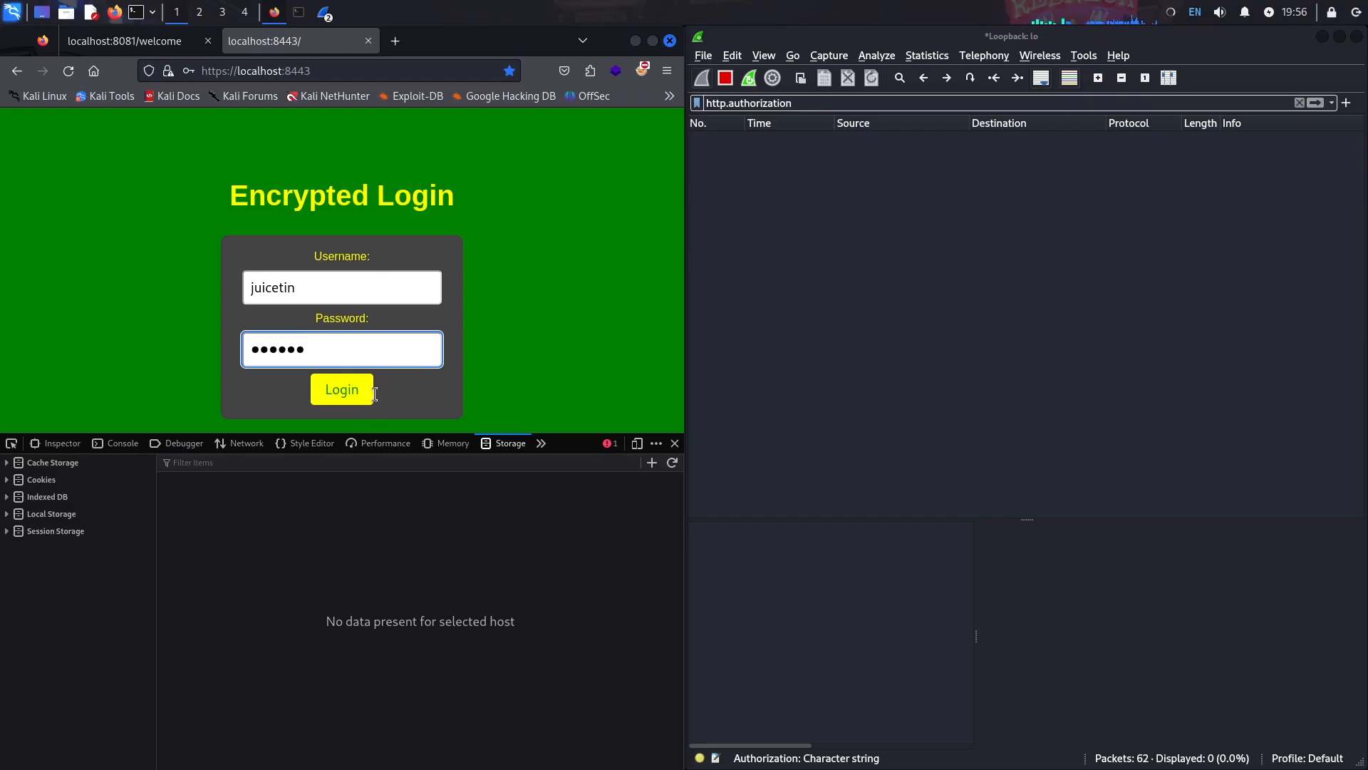
pyautogui.click(359, 391)
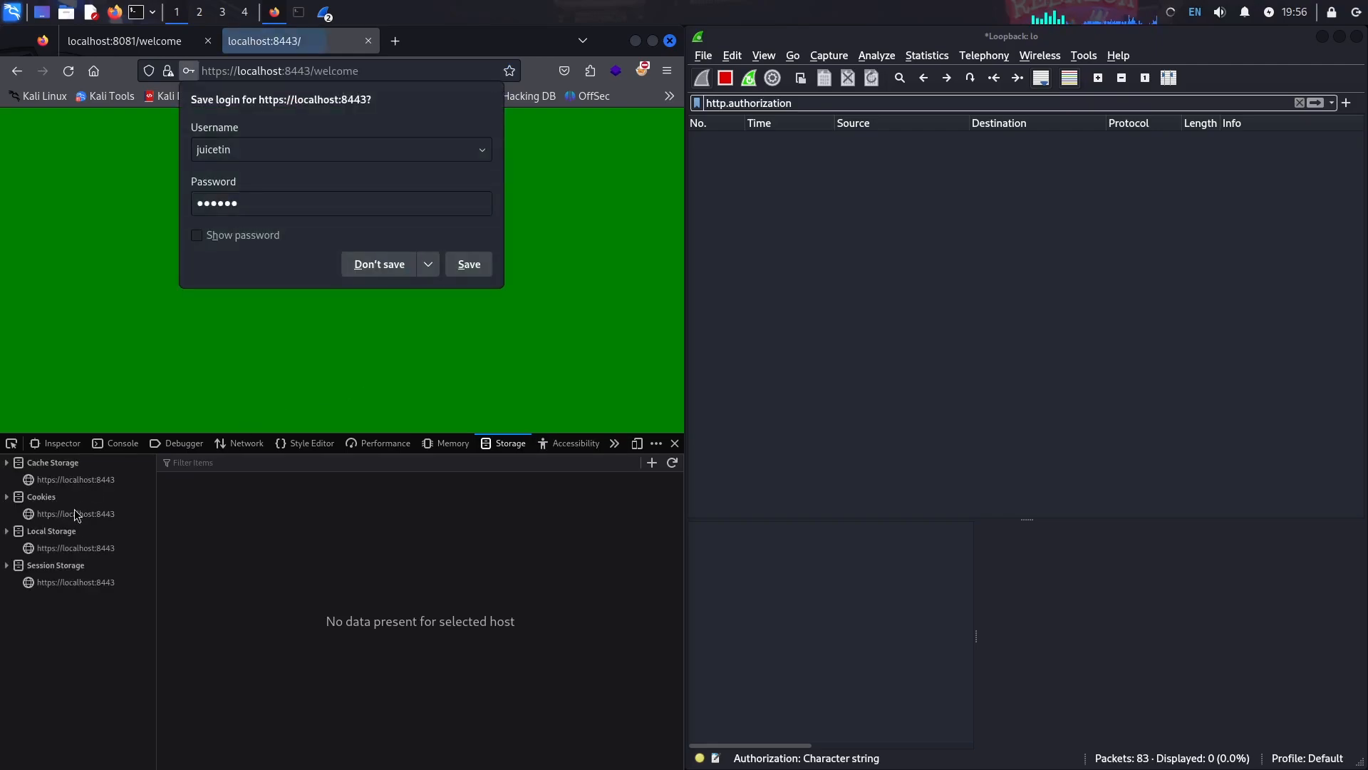
pyautogui.click(79, 511)
pyautogui.click(39, 480)
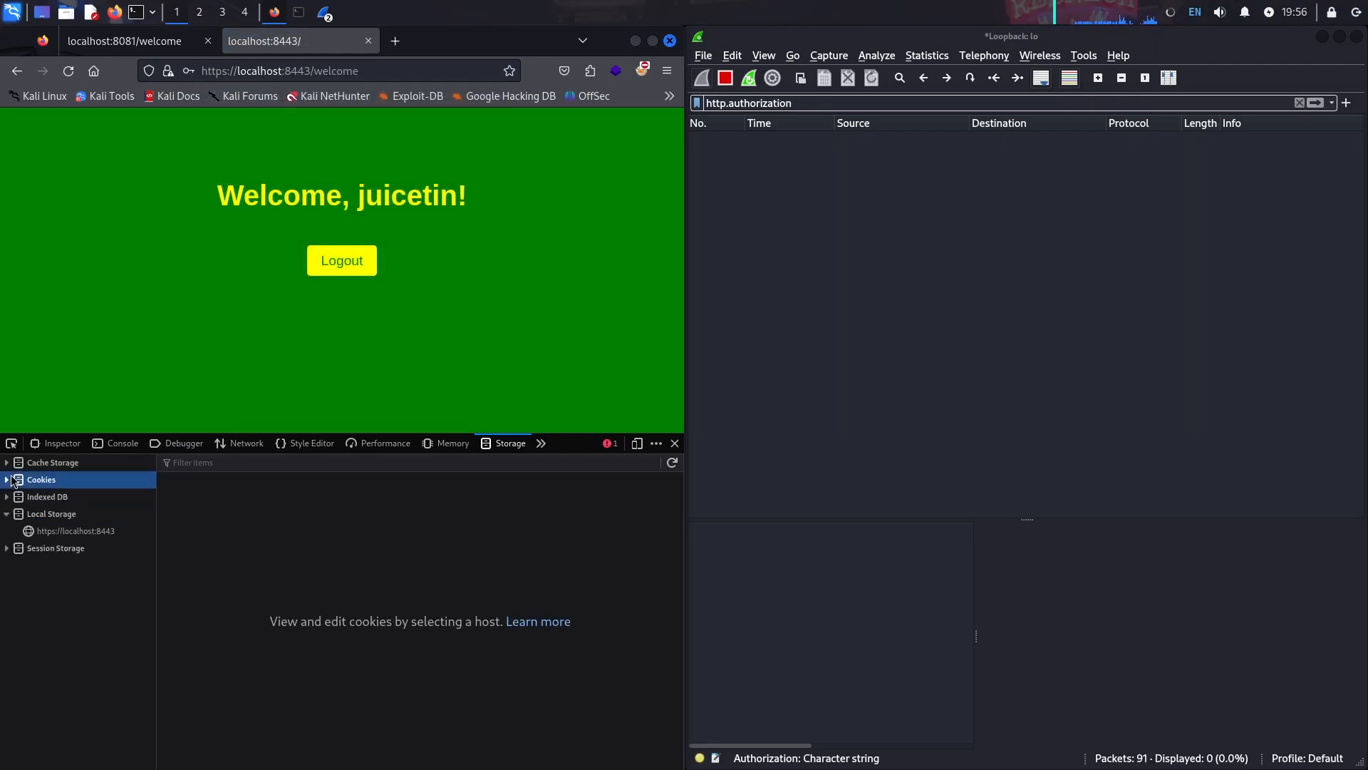
pyautogui.click(55, 497)
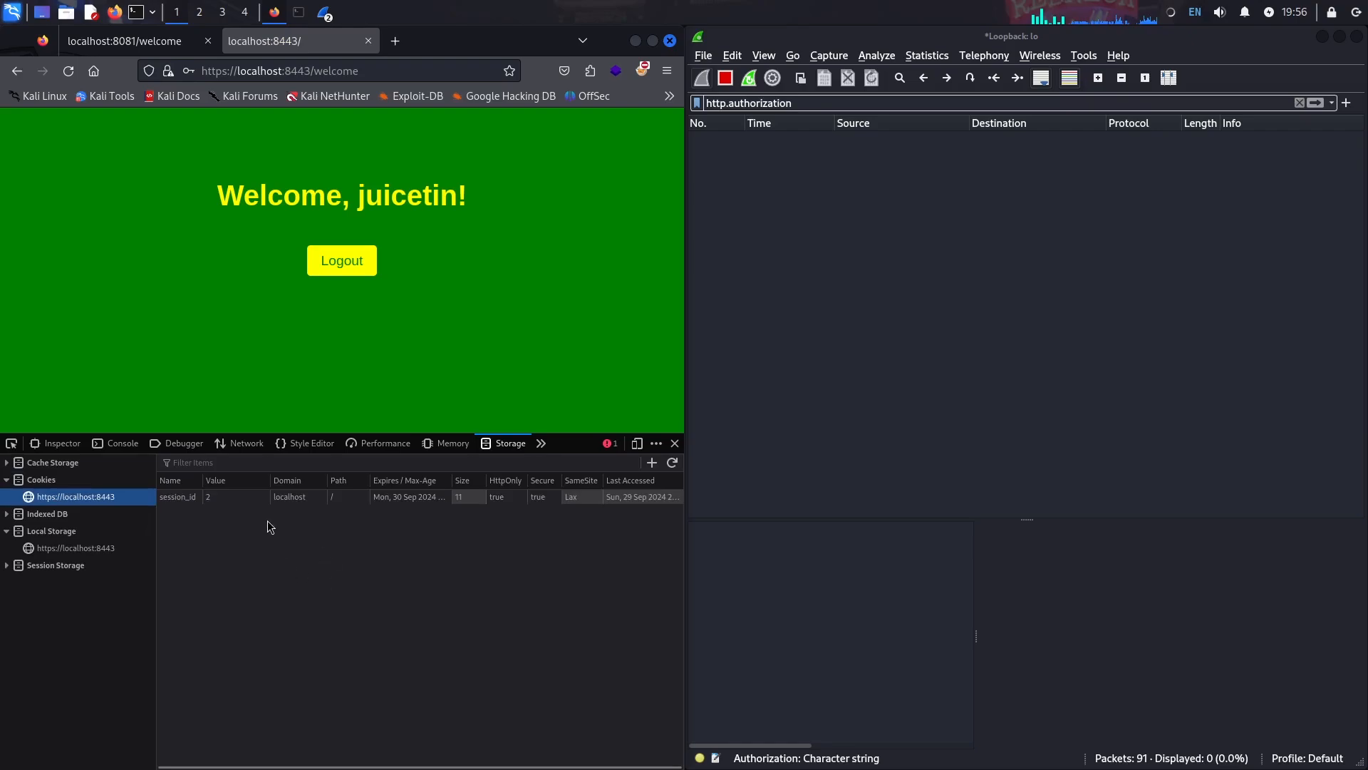
pyautogui.click(241, 497)
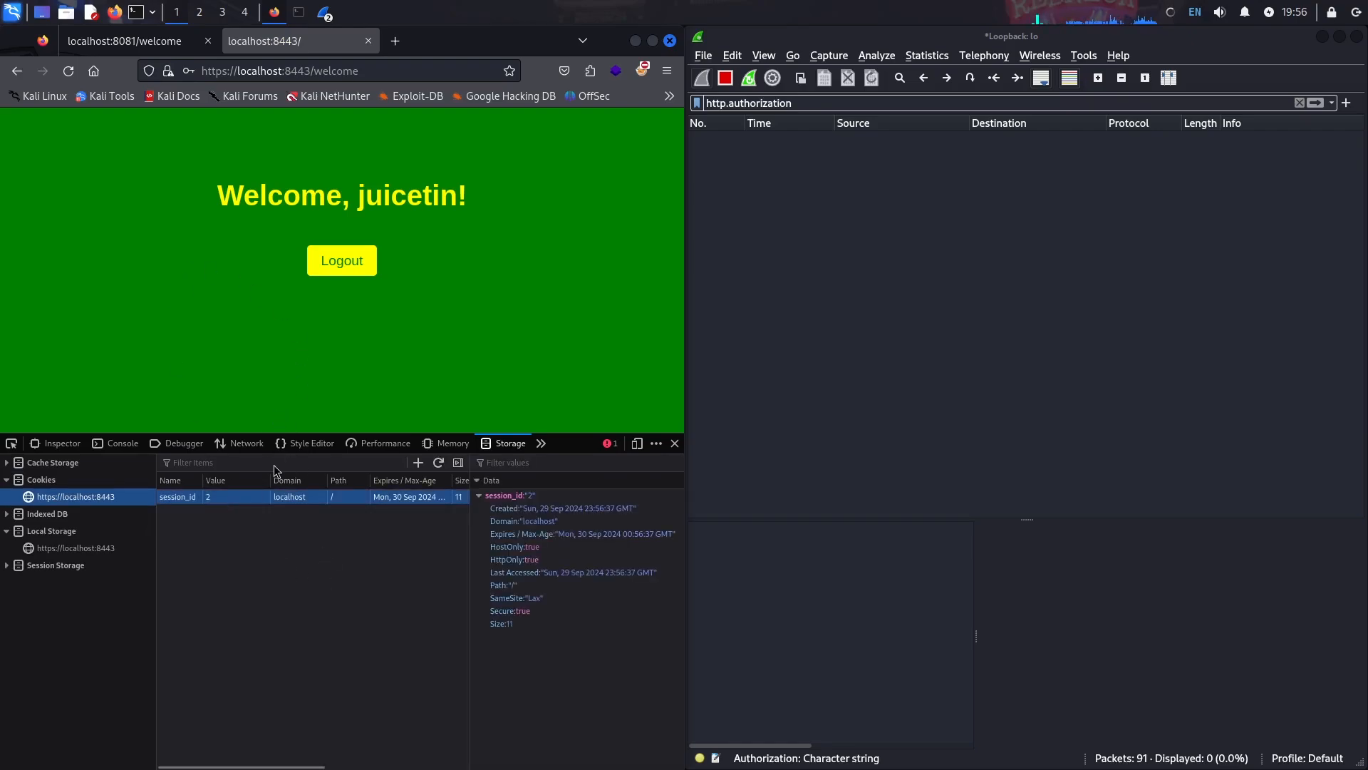
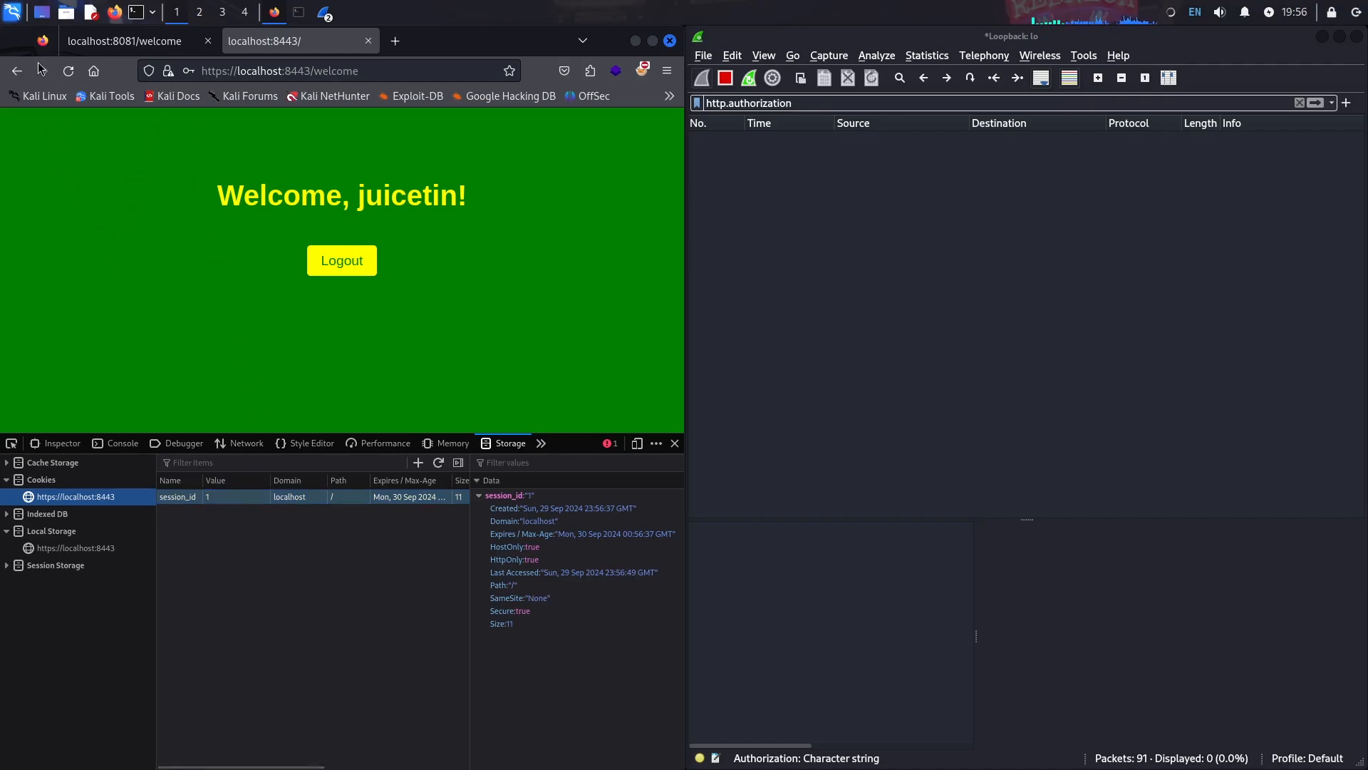
# - Reload localhost:8443 to the Encrypted Login form and show the session_id cookie still holding value 1
pyautogui.click(69, 72)
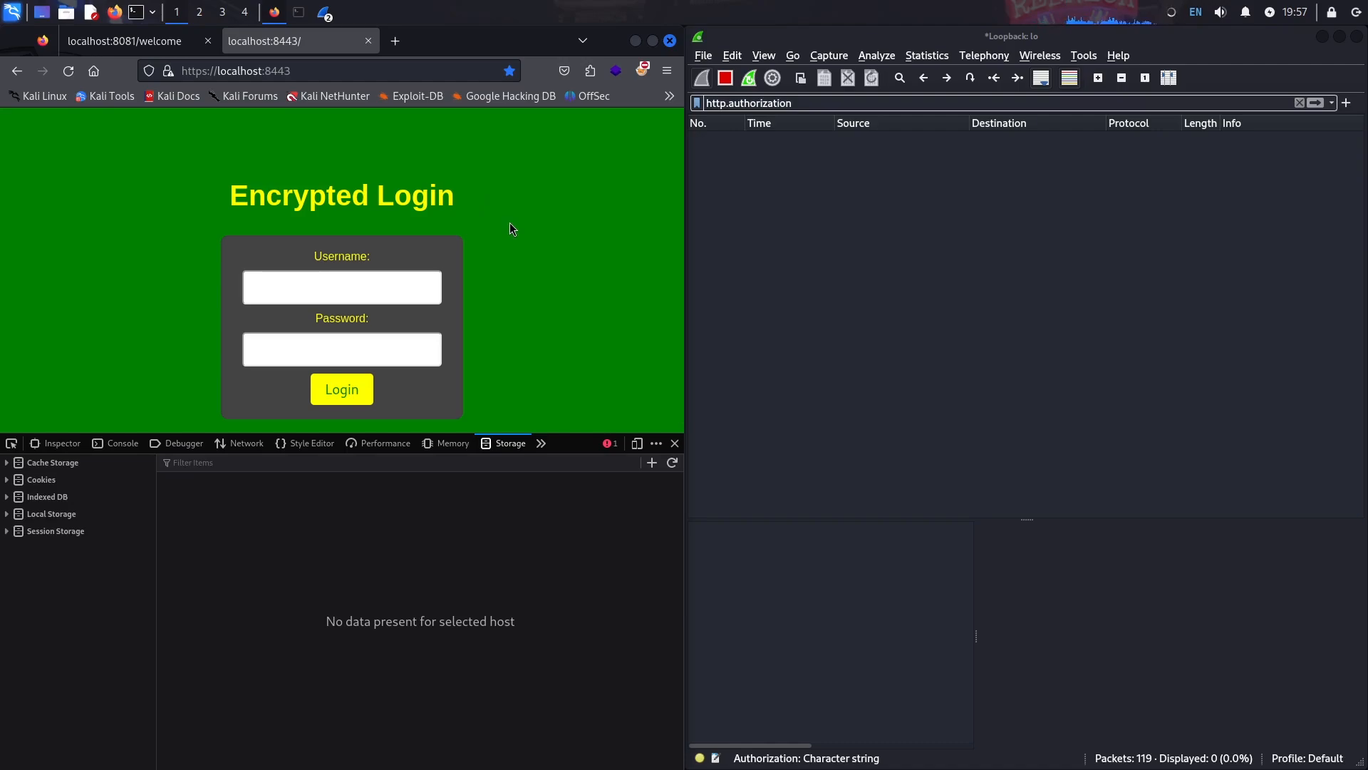
pyautogui.click(76, 482)
pyautogui.click(61, 497)
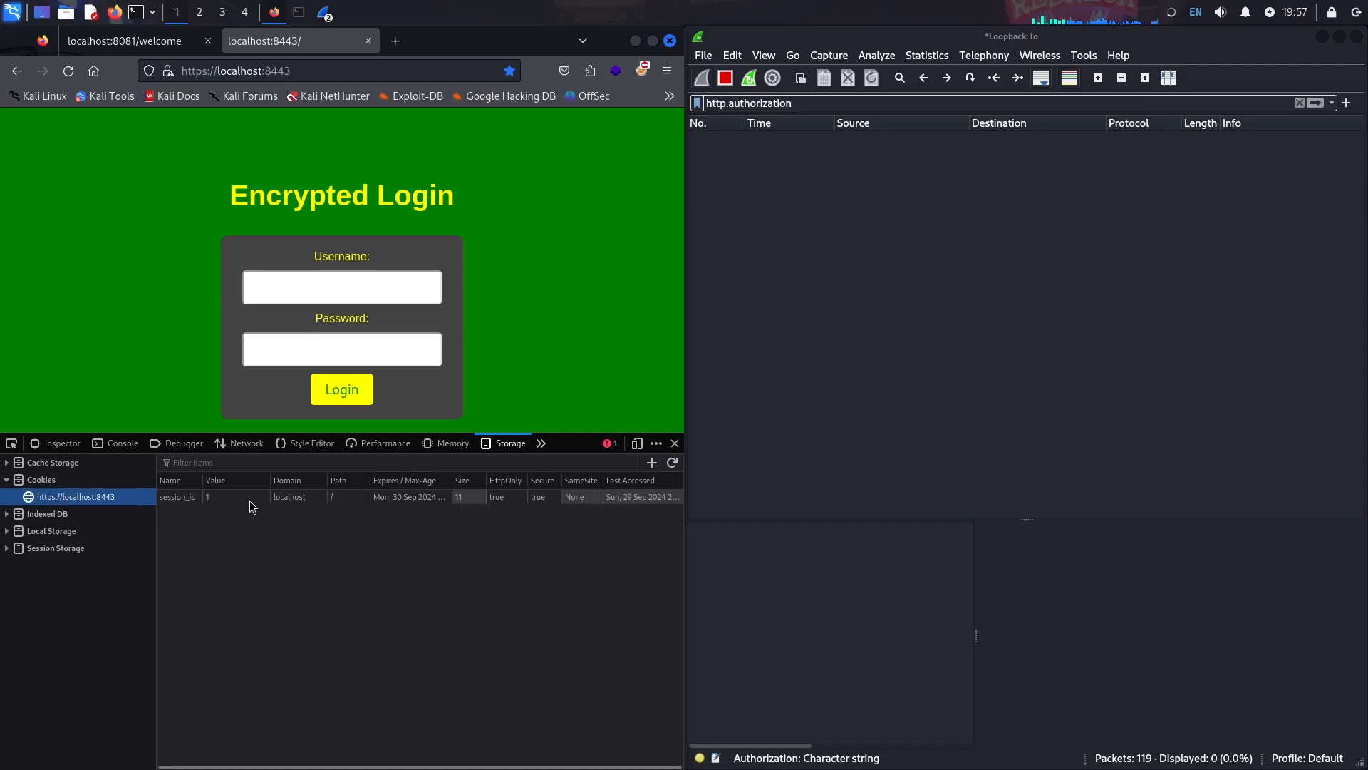